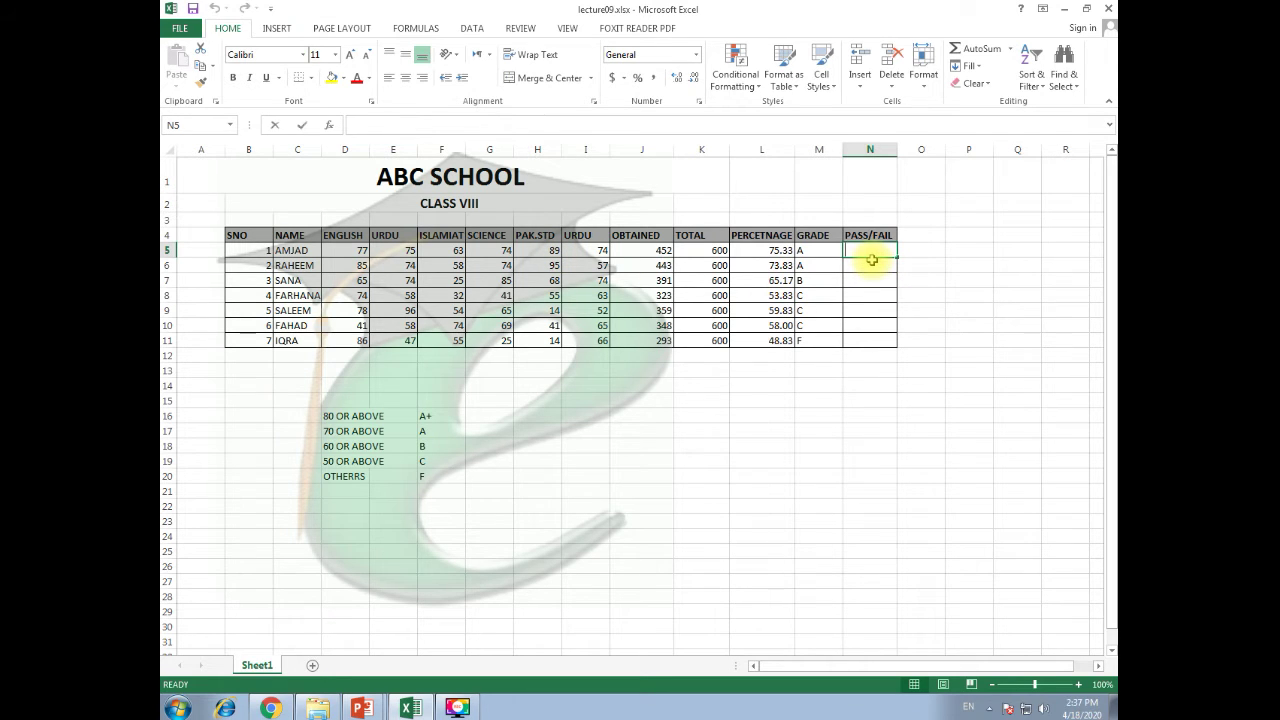
Start a formula in N5 with an AND function nested inside IF: =if(and())
{"action": "type", "text": "=if"}
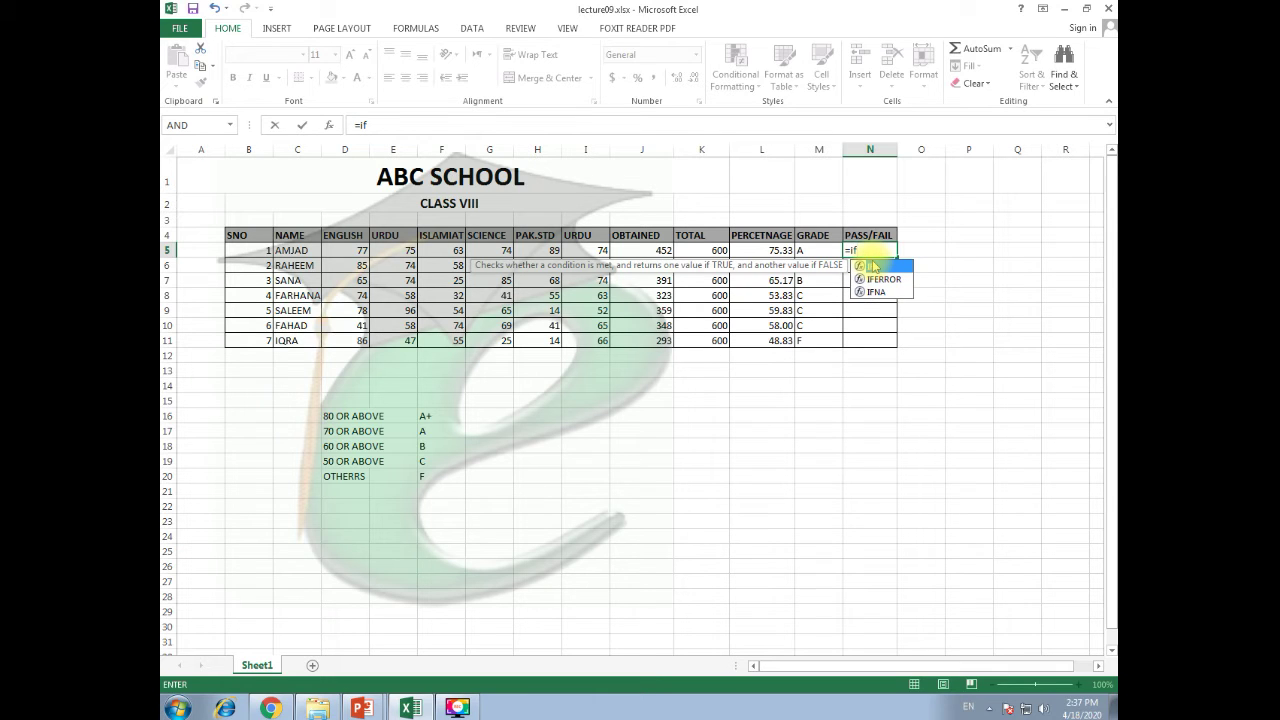
{"action": "type", "text": "()"}
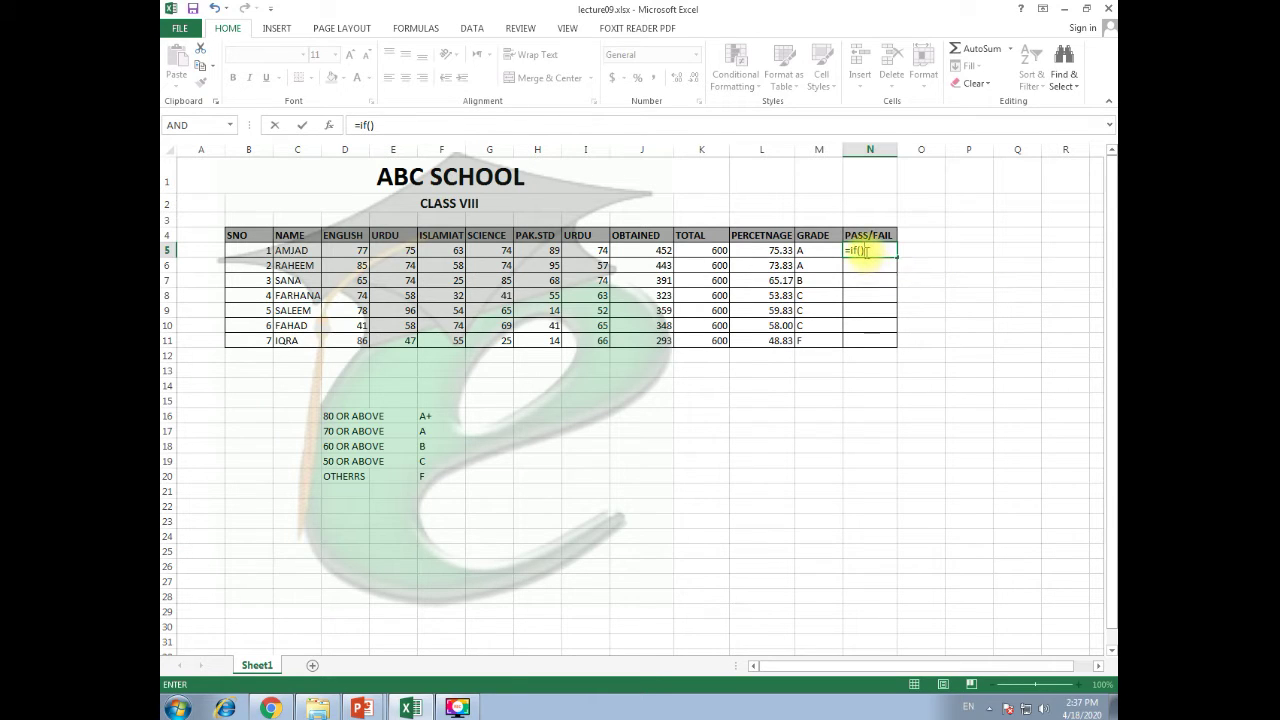
{"action": "left_click", "coordinate": [861, 250]}
{"action": "type", "text": "and"}
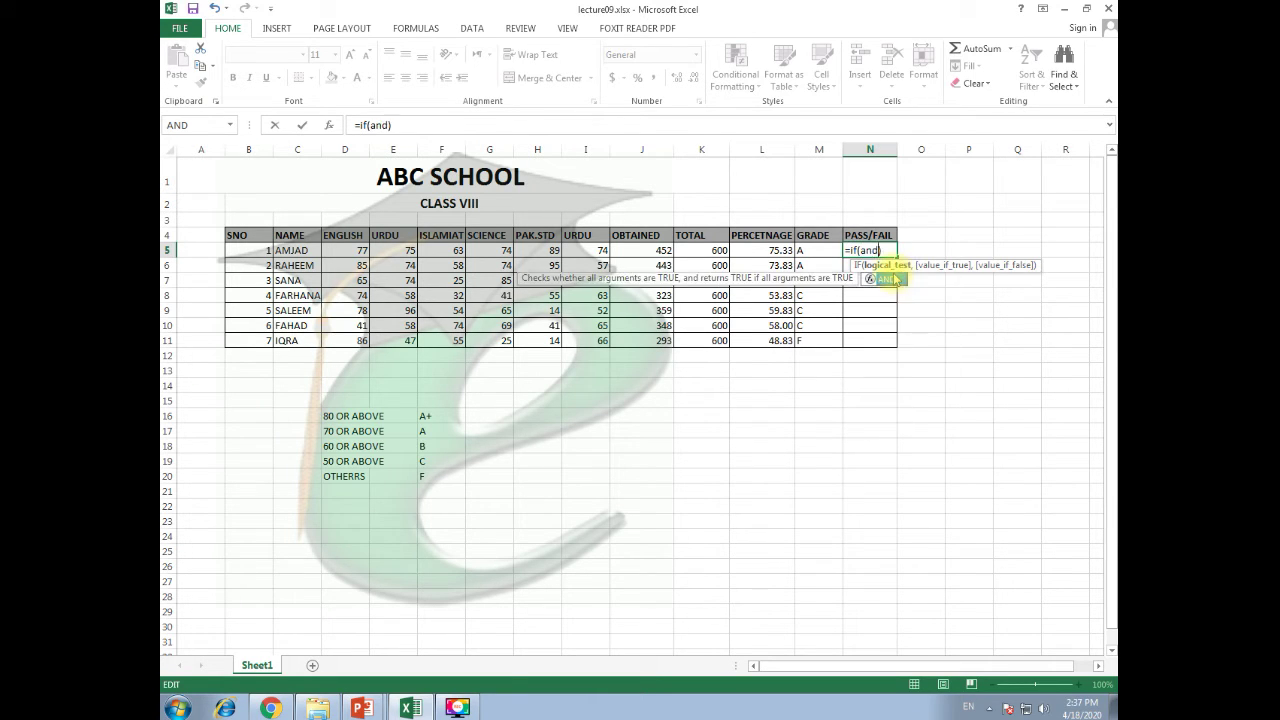
{"action": "type", "text": "()"}
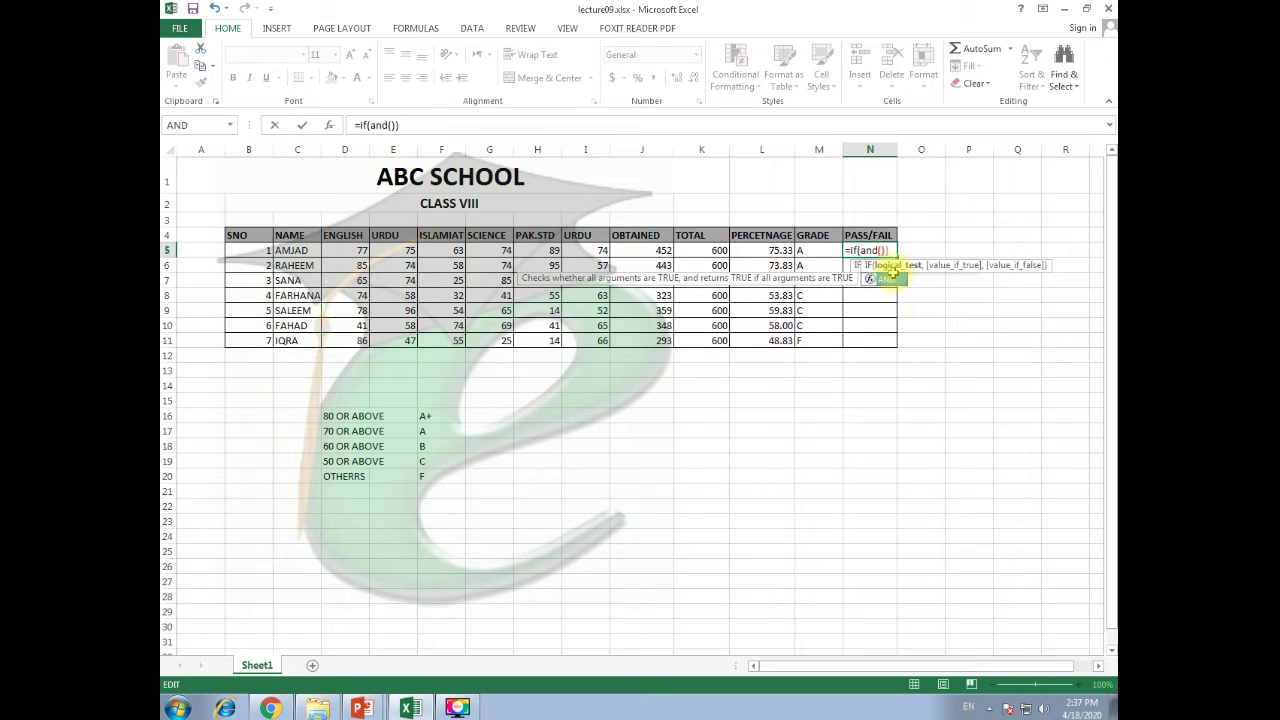
{"action": "left_click", "coordinate": [883, 250]}
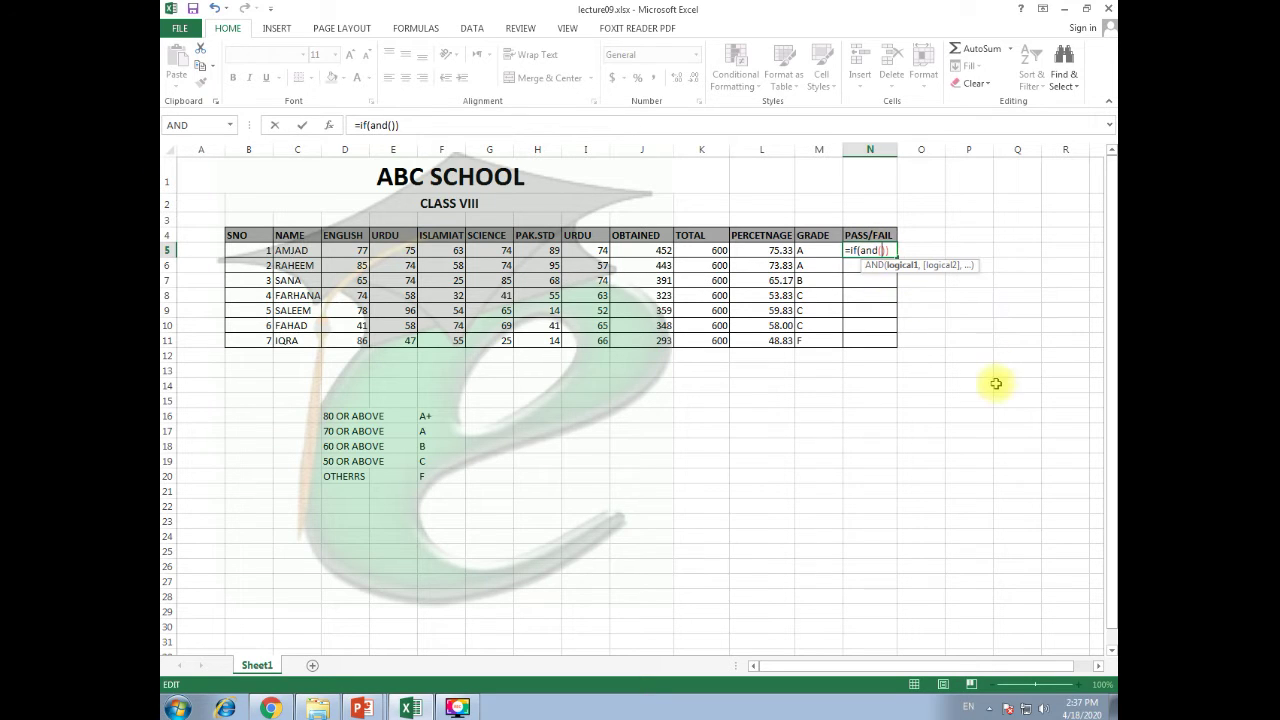
Add the conditions D5>=40 and E5>=40 to the AND function, separated by commas
{"action": "left_click", "coordinate": [345, 250]}
{"action": "type", "text": ">="}
{"action": "type", "text": "40"}
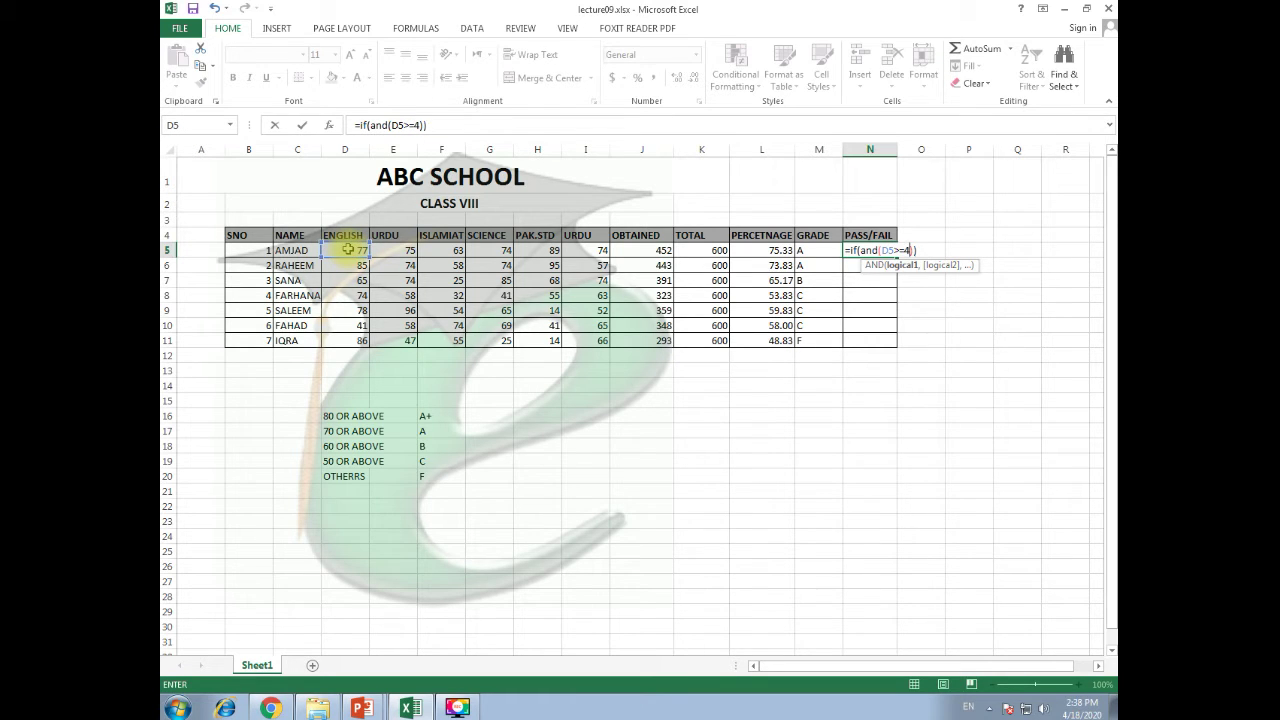
{"action": "type", "text": ","}
{"action": "left_click", "coordinate": [400, 252]}
{"action": "type", "text": ">=40"}
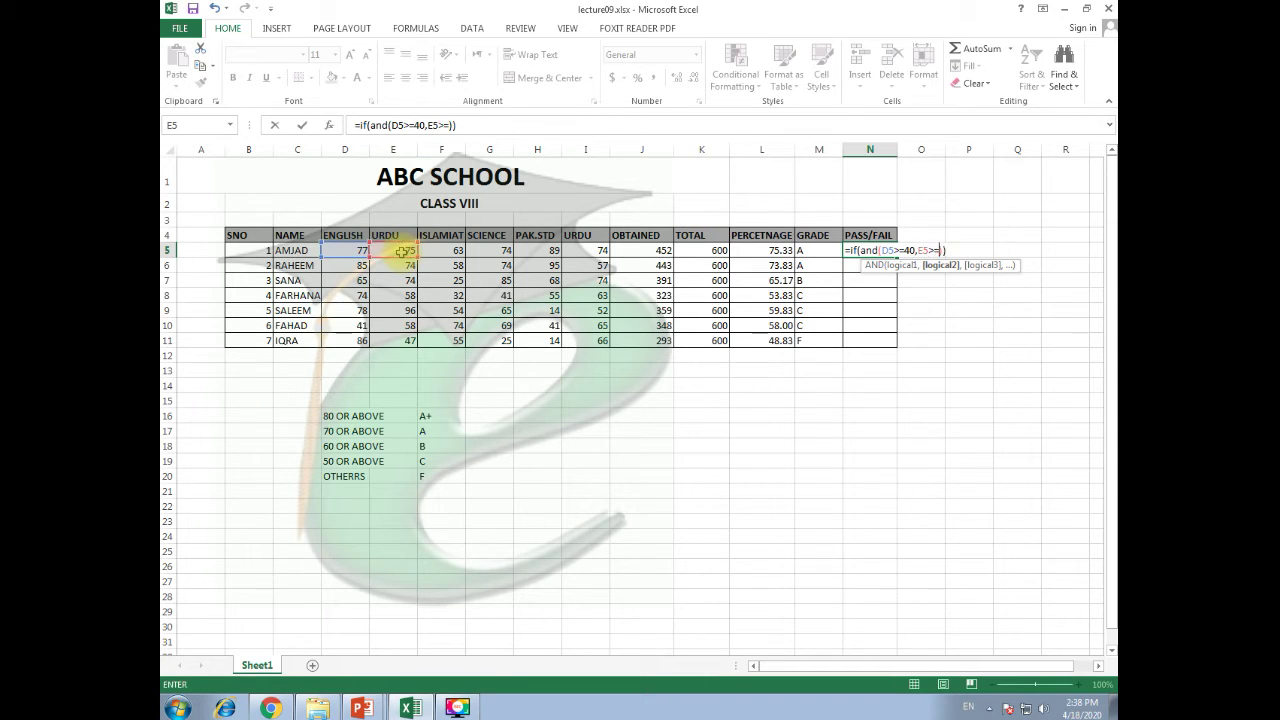
{"action": "type", "text": ","}
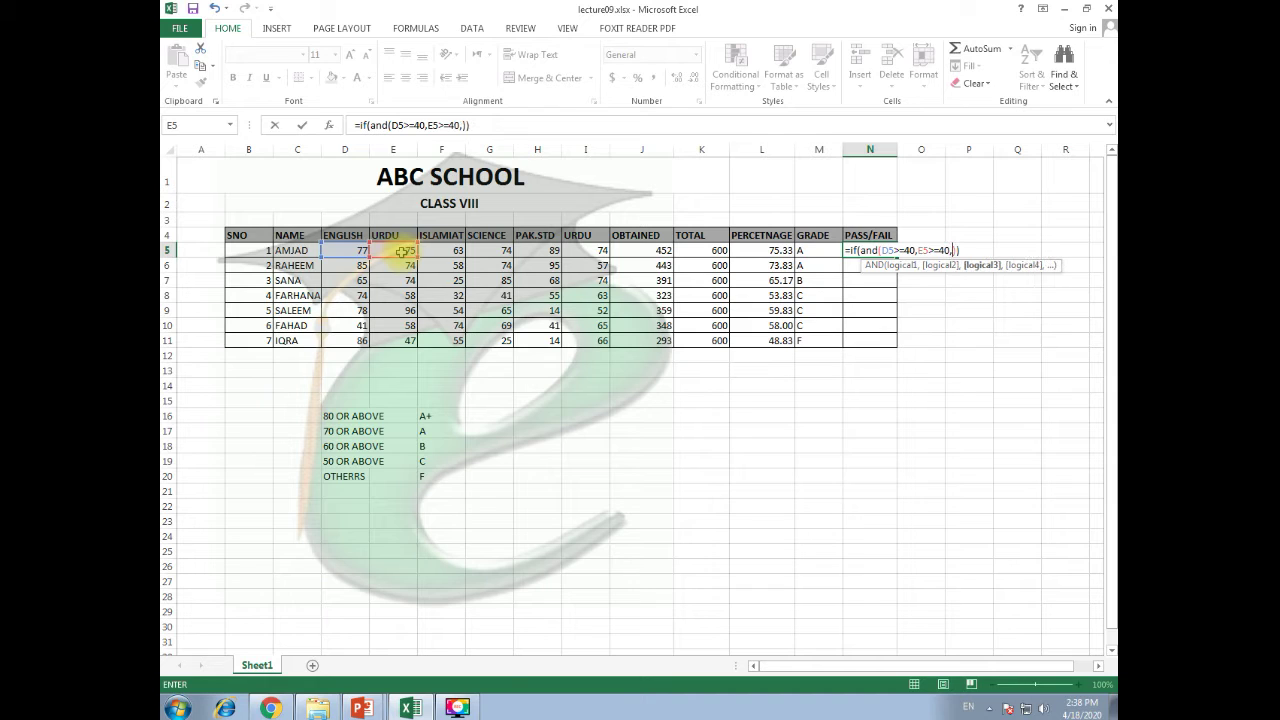
Add the conditions F5>=40, G5>=40 and H5>=40 to the AND function in N5
{"action": "left_click", "coordinate": [438, 250]}
{"action": "type", "text": ">=40,"}
{"action": "left_click", "coordinate": [490, 249]}
{"action": "type", "text": ">=40,G5>="}
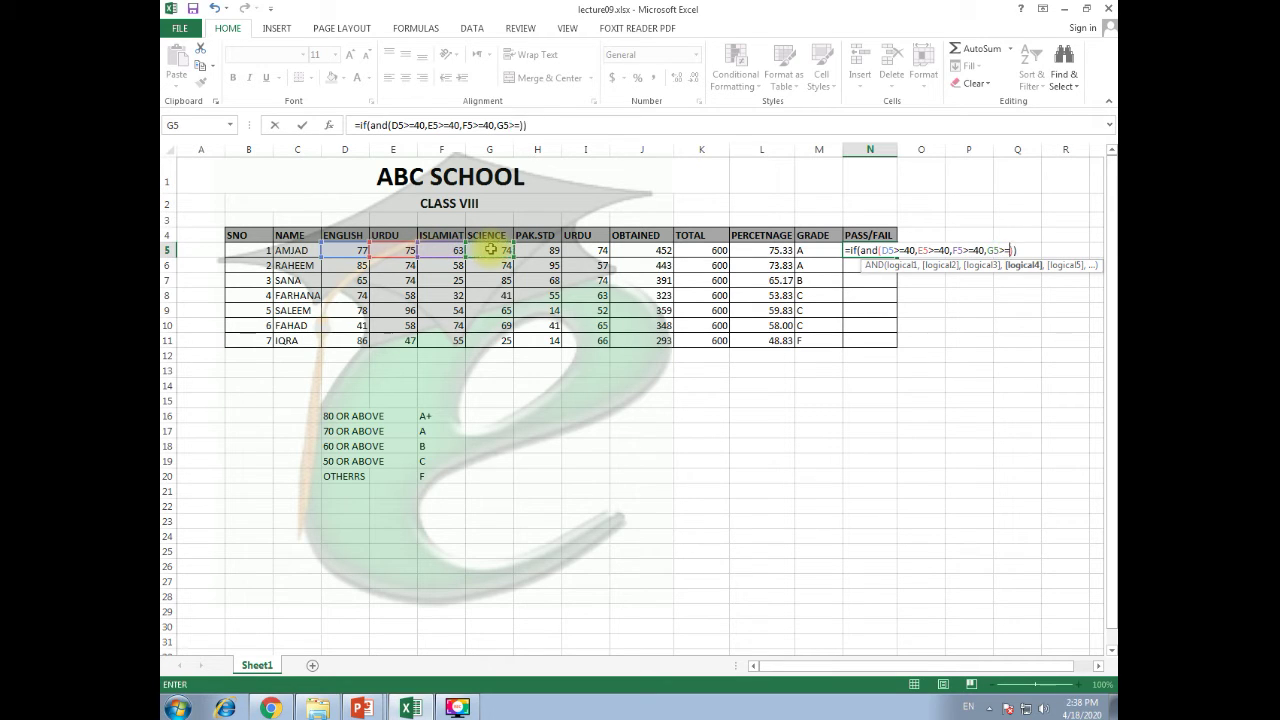
{"action": "type", "text": ","}
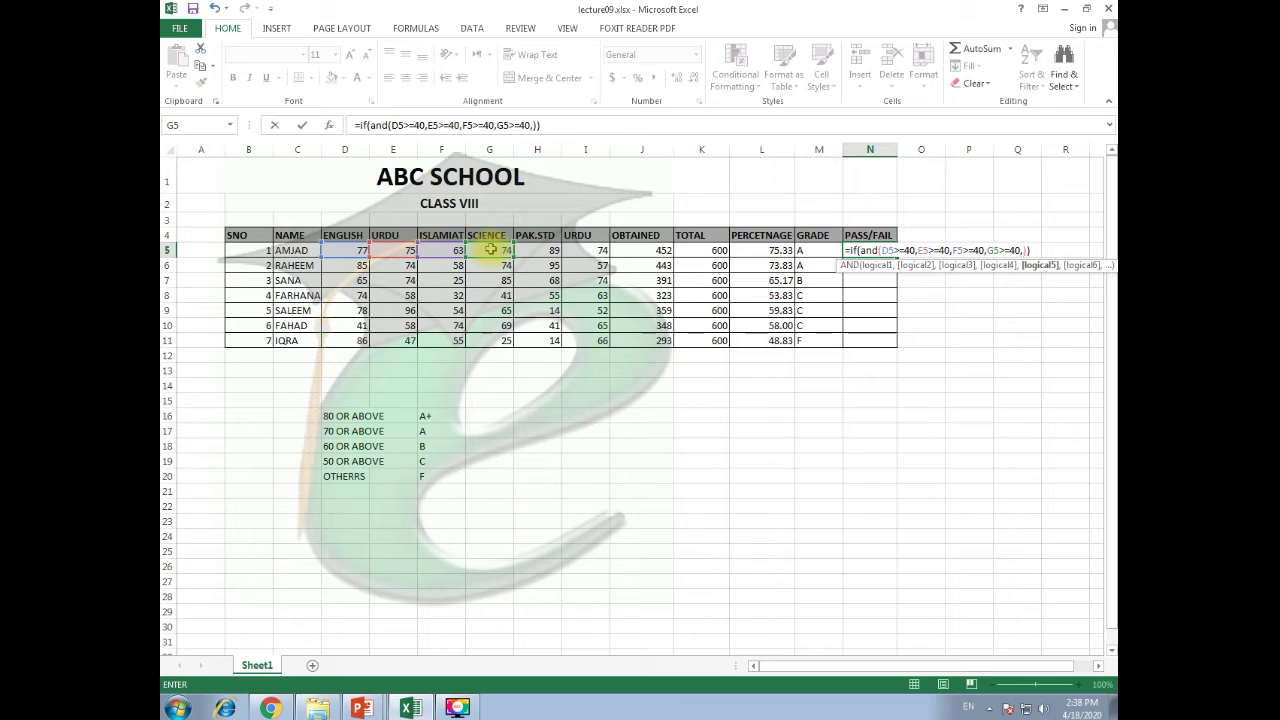
{"action": "left_click", "coordinate": [540, 249]}
{"action": "type", "text": ">=40"}
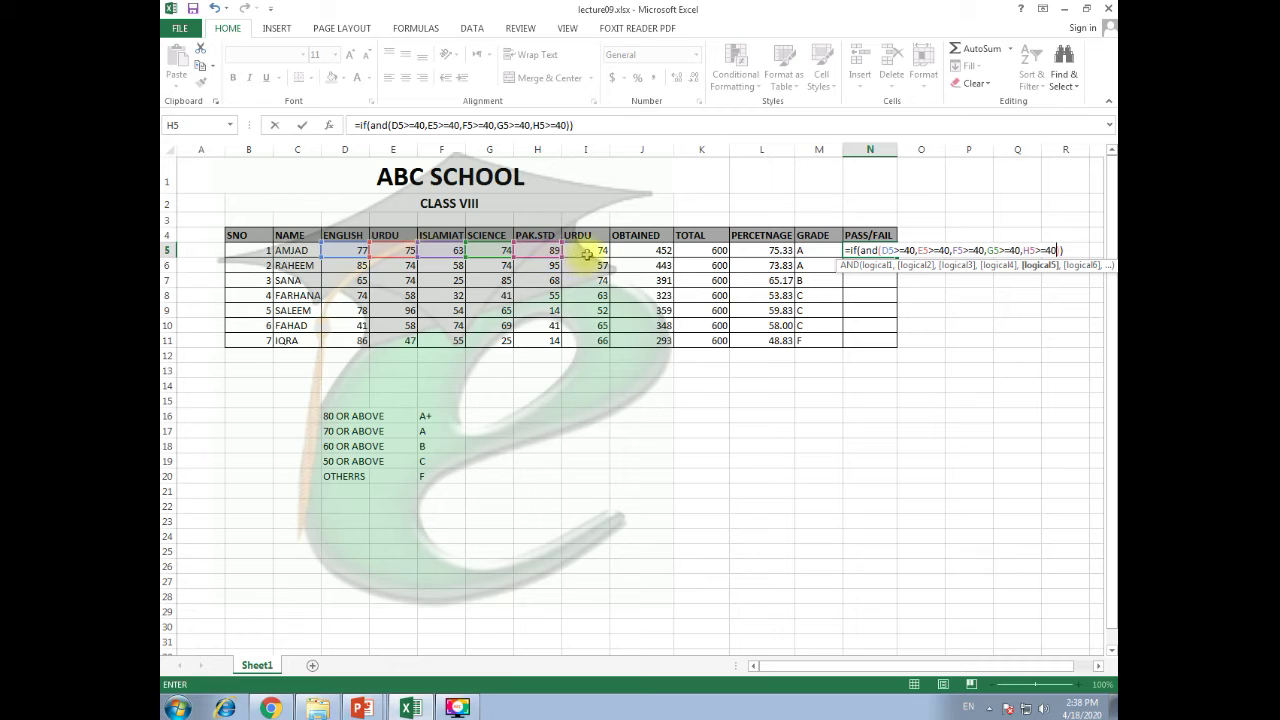
Try to enter the formula, and add I5>=40 as the last condition of the AND function
{"action": "key", "text": "Return"}
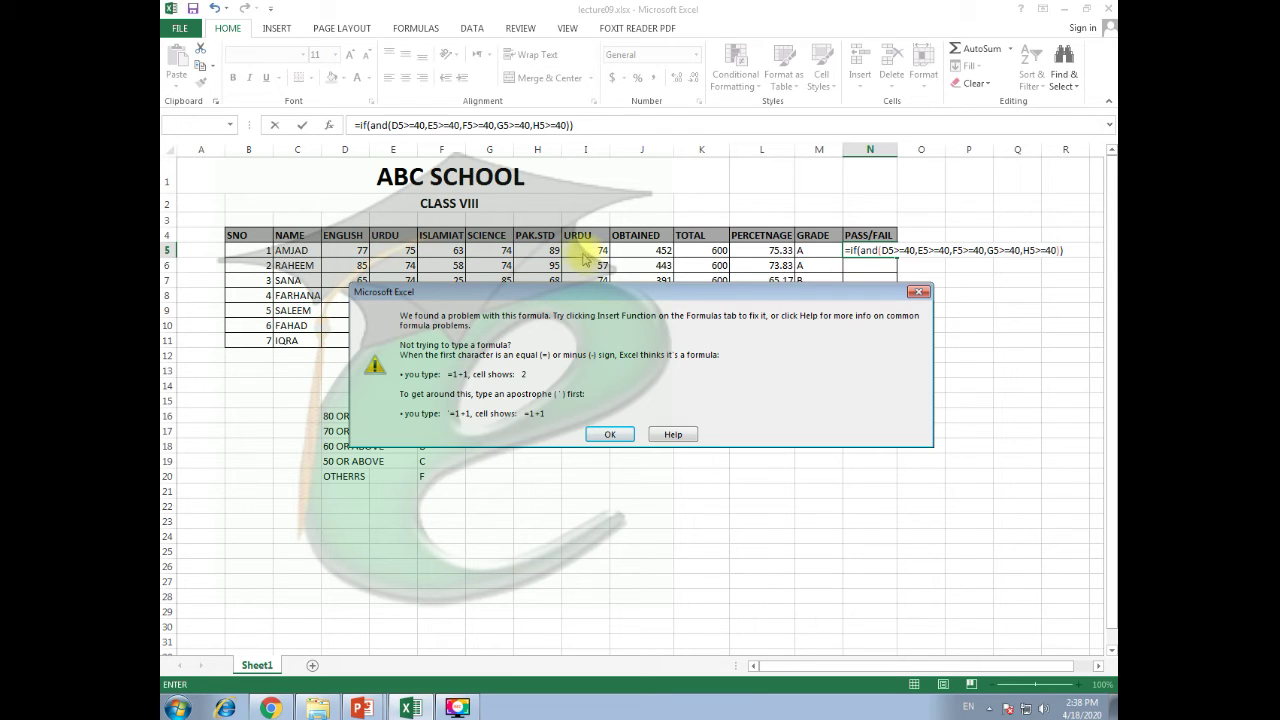
{"action": "left_click", "coordinate": [610, 434]}
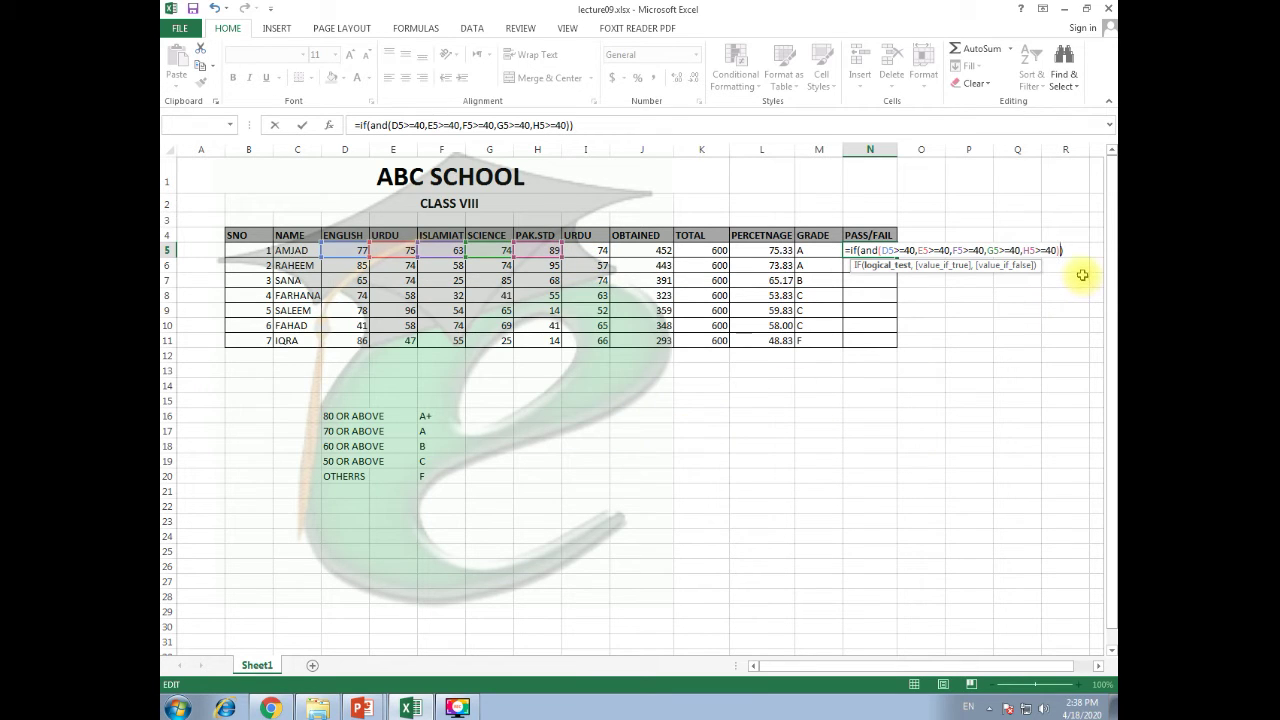
{"action": "left_click", "coordinate": [1055, 249]}
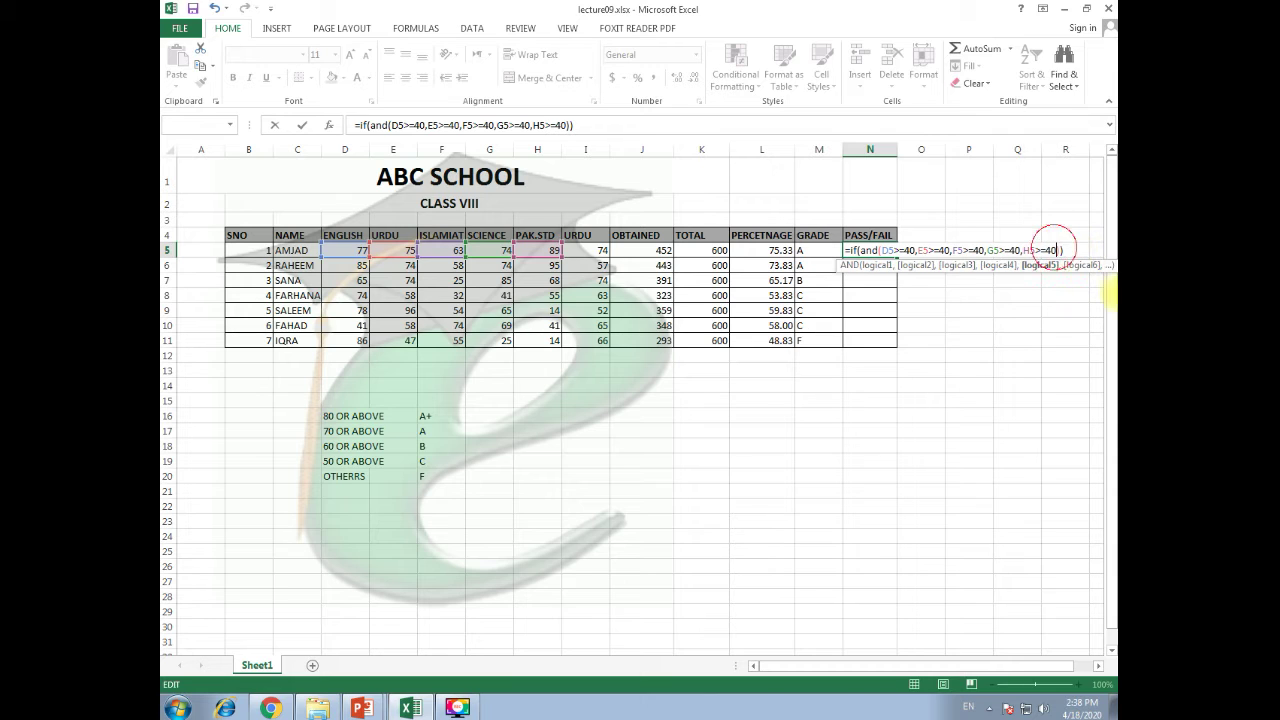
{"action": "type", "text": ","}
{"action": "left_click", "coordinate": [597, 249]}
{"action": "type", "text": ">=40"}
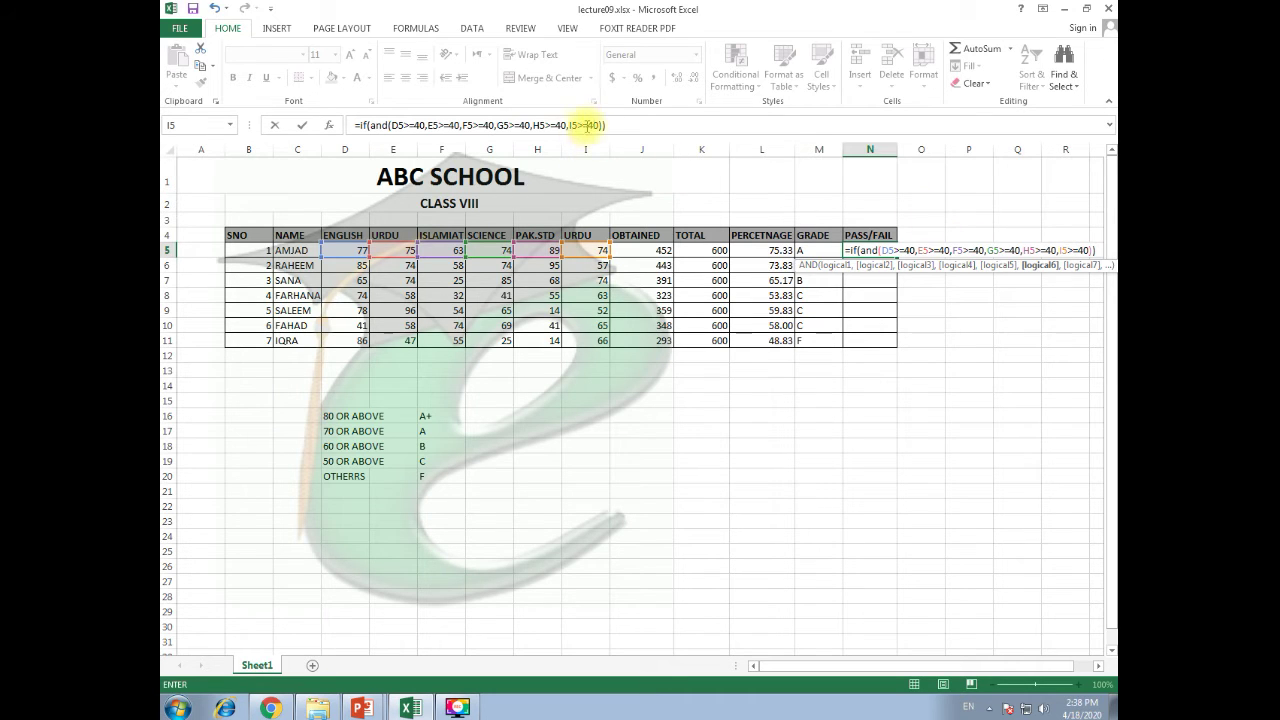
Complete the IF in N5 with "Pass" as the true value and "Fail" as the false value, and copy the formula down to N11
{"action": "left_click", "coordinate": [603, 125]}
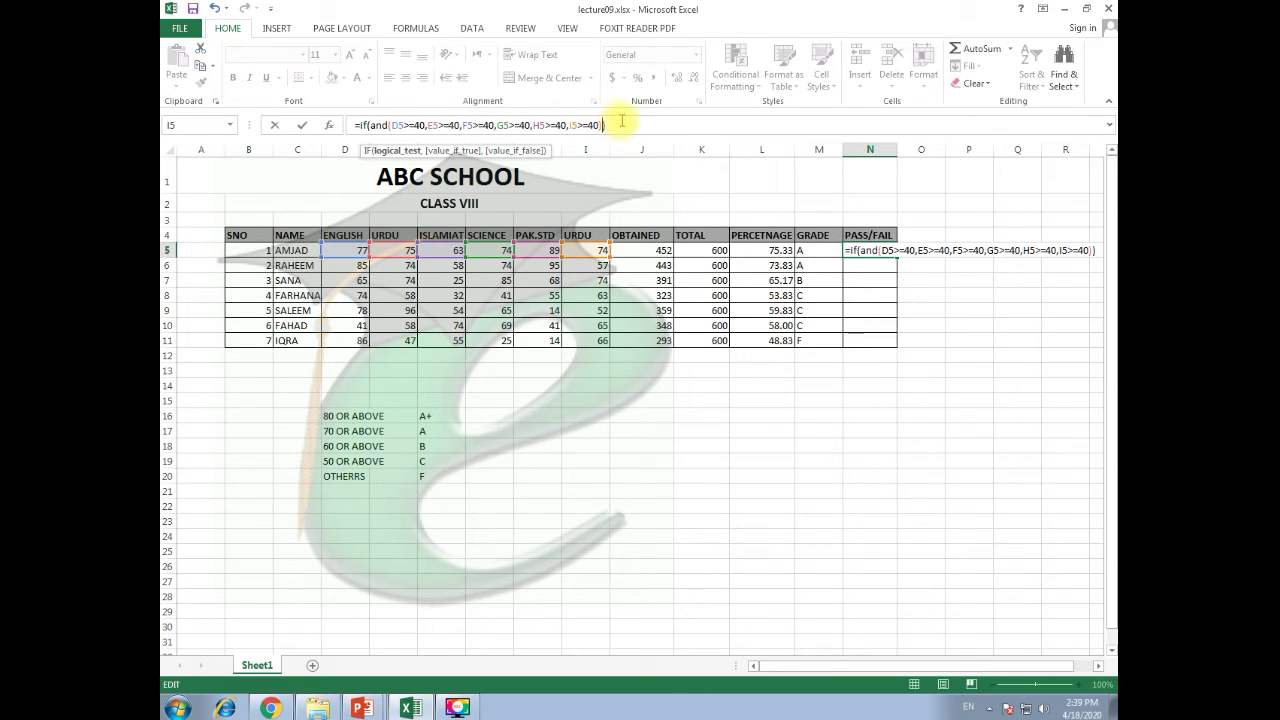
{"action": "type", "text": ","}
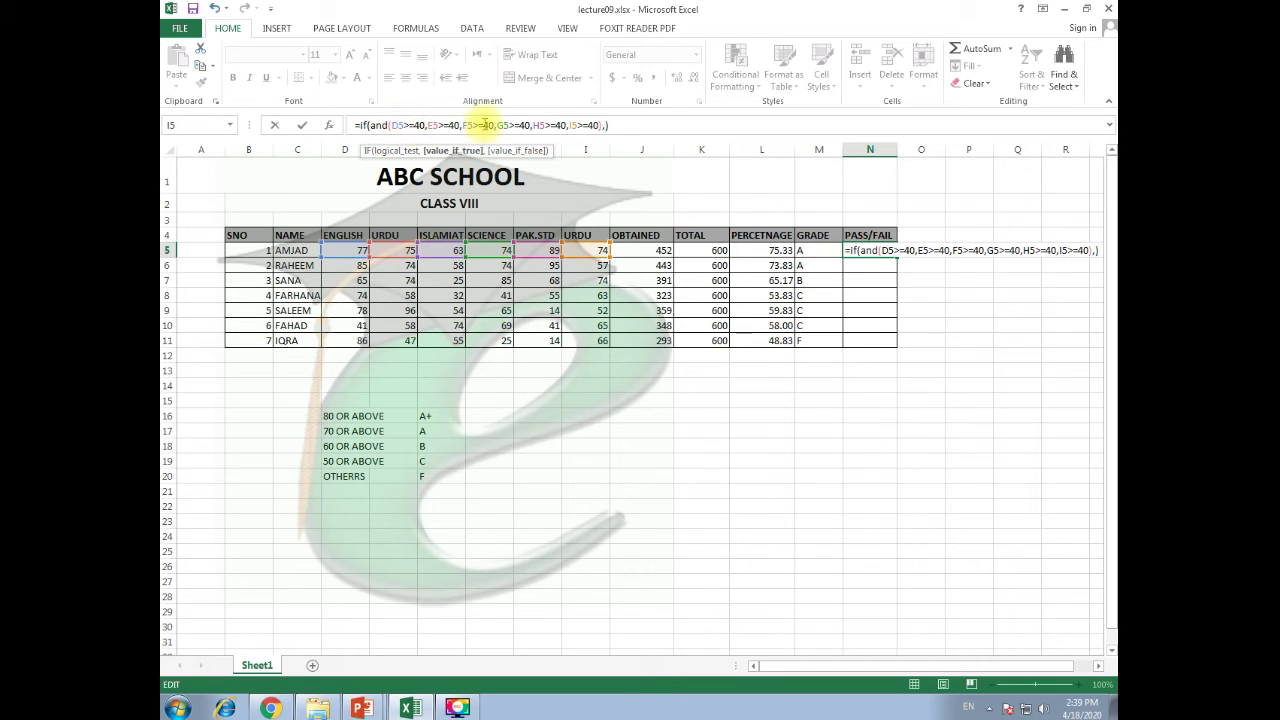
{"action": "type", "text": "\""}
{"action": "type", "text": "Pass\""}
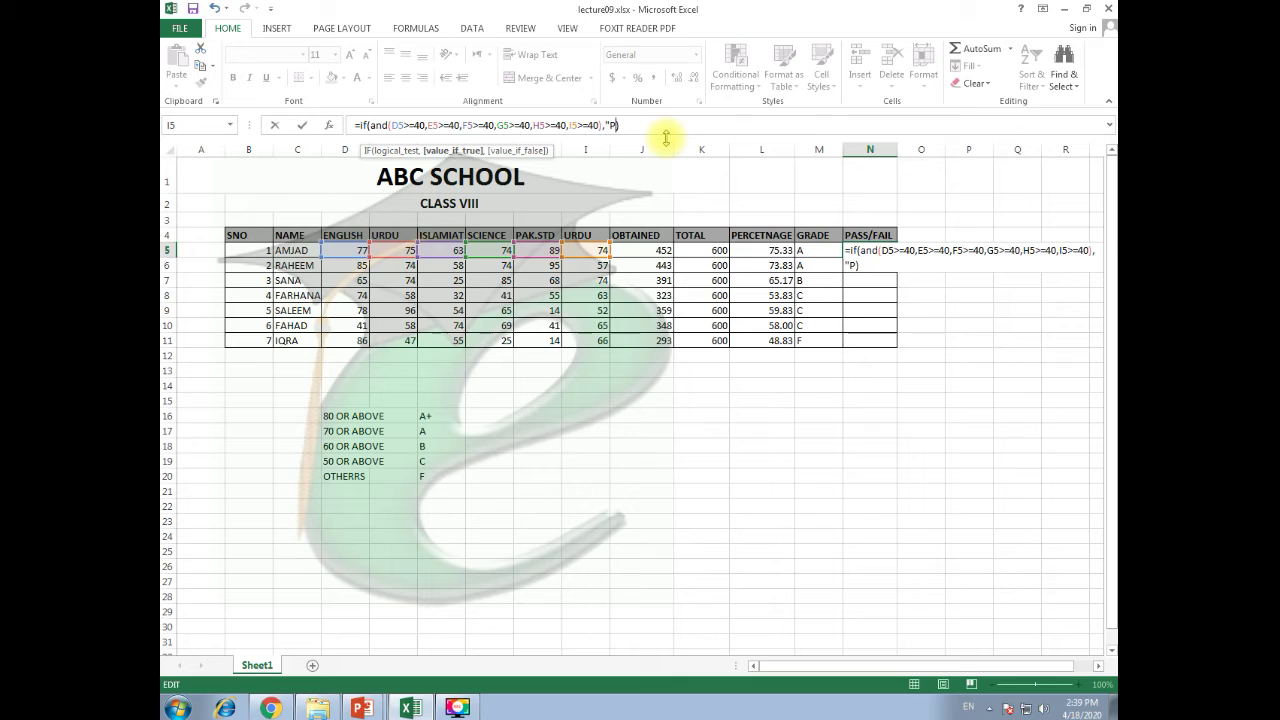
{"action": "type", "text": ",\"Fail"}
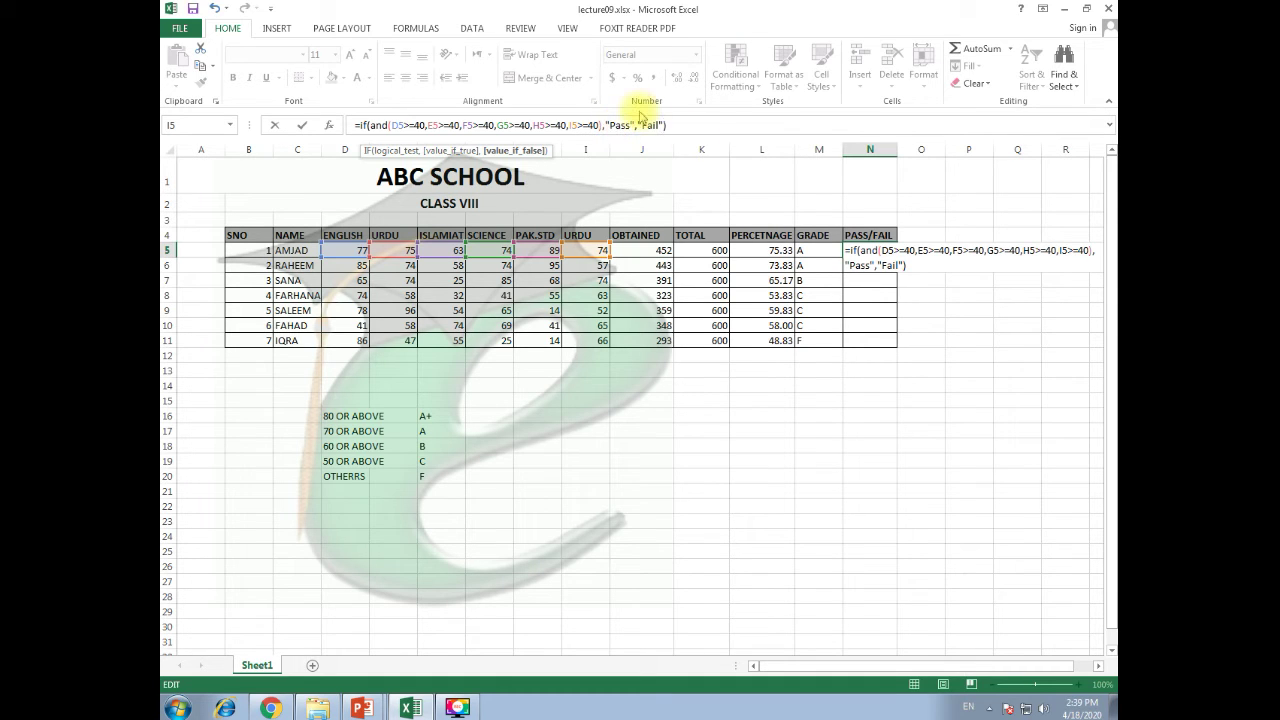
{"action": "key", "text": "Return"}
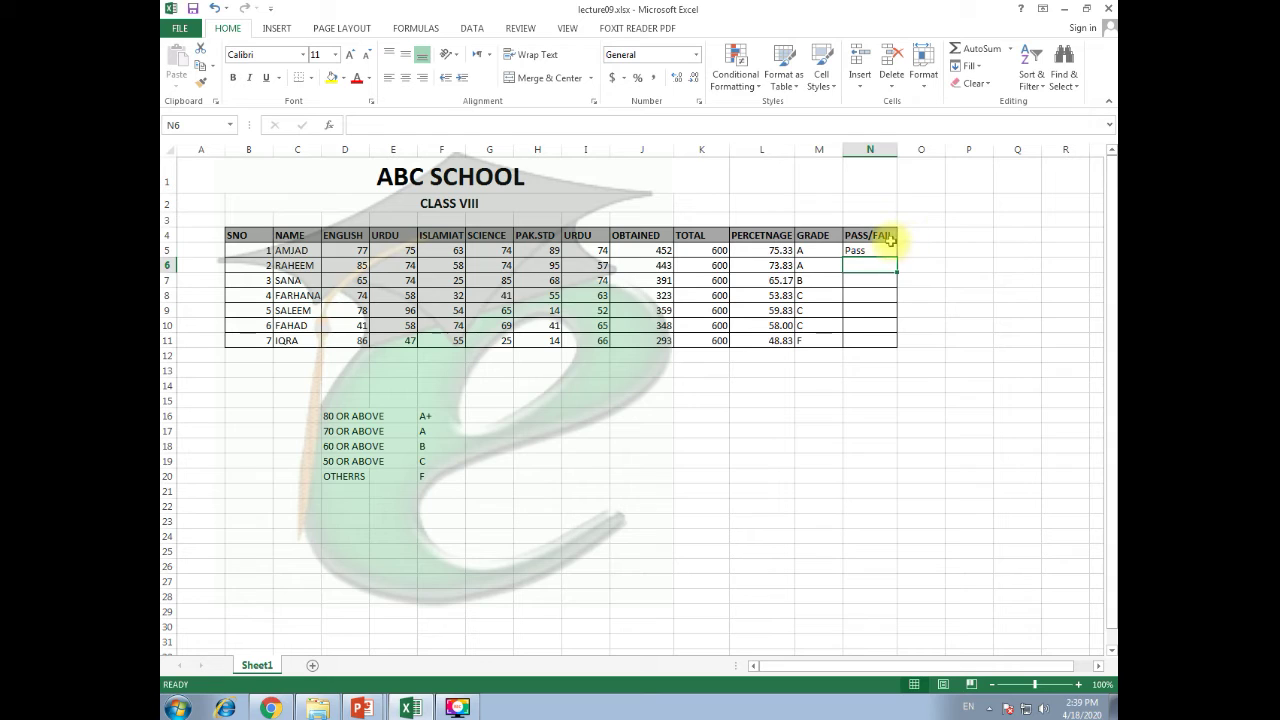
{"action": "left_click", "coordinate": [882, 251]}
{"action": "left_click_drag", "start_coordinate": [895, 257], "coordinate": [895, 352]}
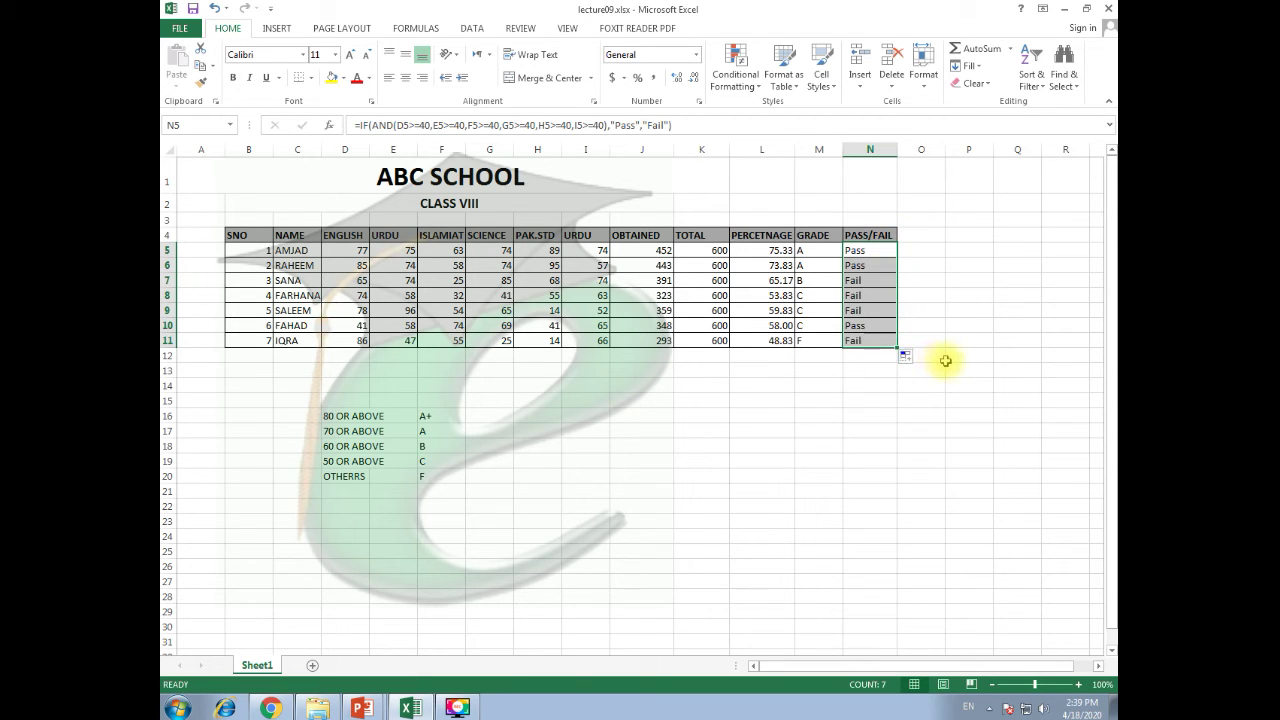
Examine the subject marks behind the Fail results in rows 7 to 11
{"action": "left_click_drag", "start_coordinate": [872, 280], "coordinate": [594, 302]}
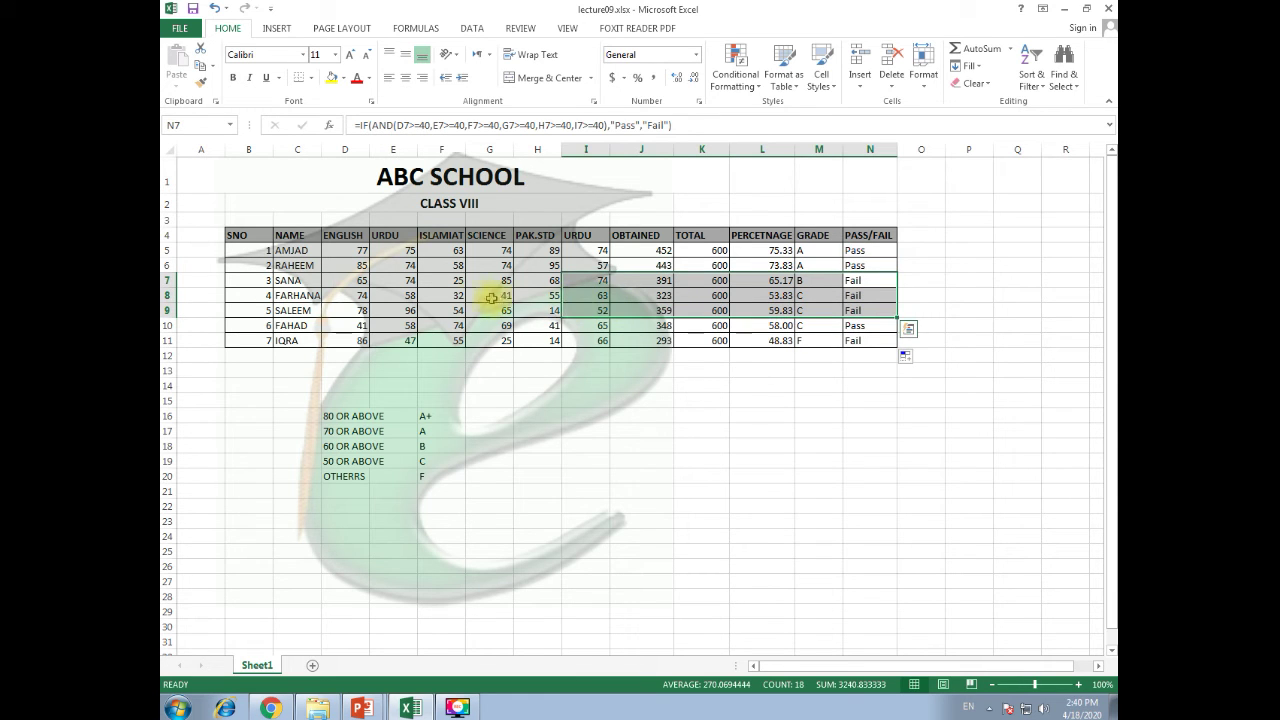
{"action": "left_click", "coordinate": [457, 280]}
{"action": "left_click", "coordinate": [453, 296]}
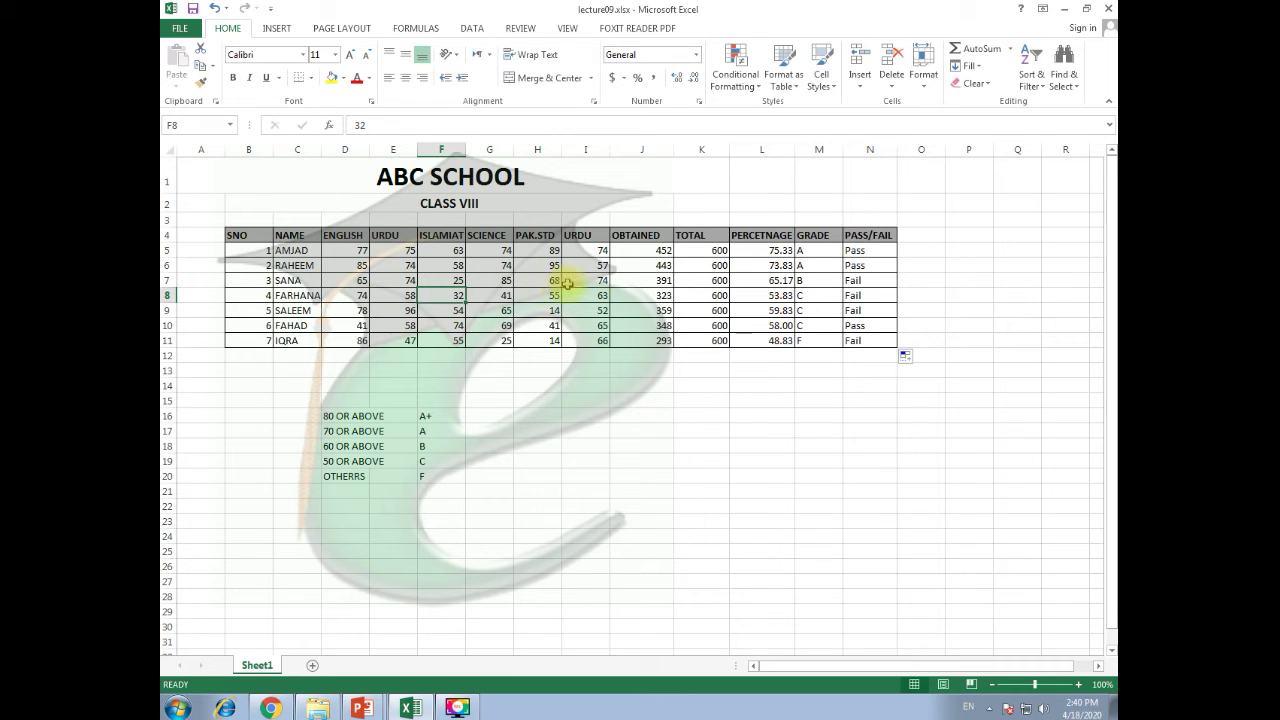
{"action": "left_click", "coordinate": [551, 341]}
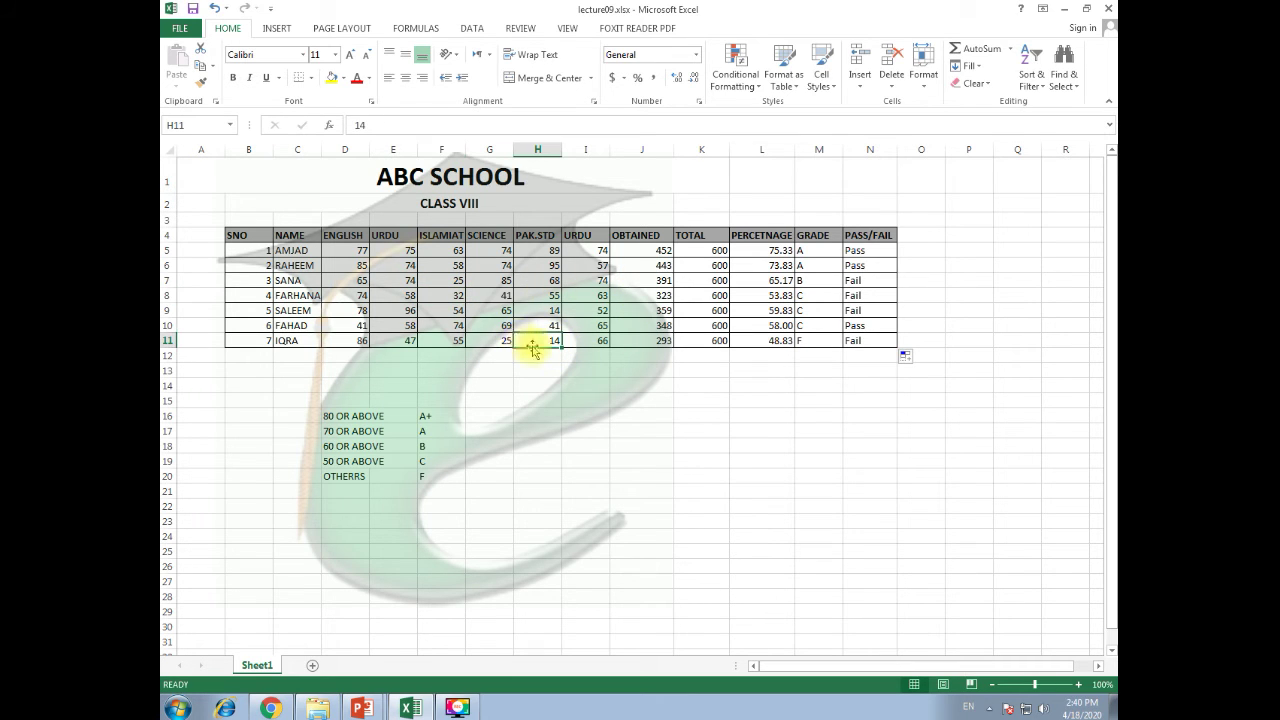
In row 11, set the Science mark to 40 and the Pak.Std mark to 41
{"action": "left_click", "coordinate": [505, 340]}
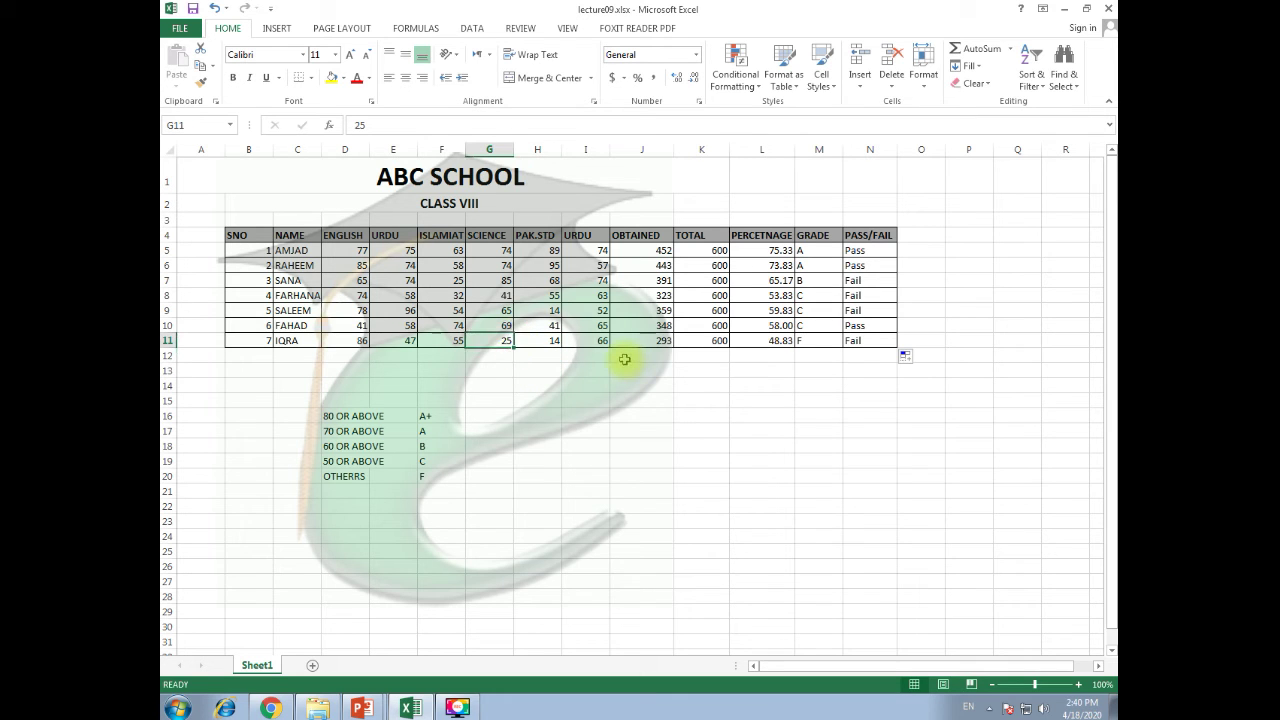
{"action": "type", "text": "40"}
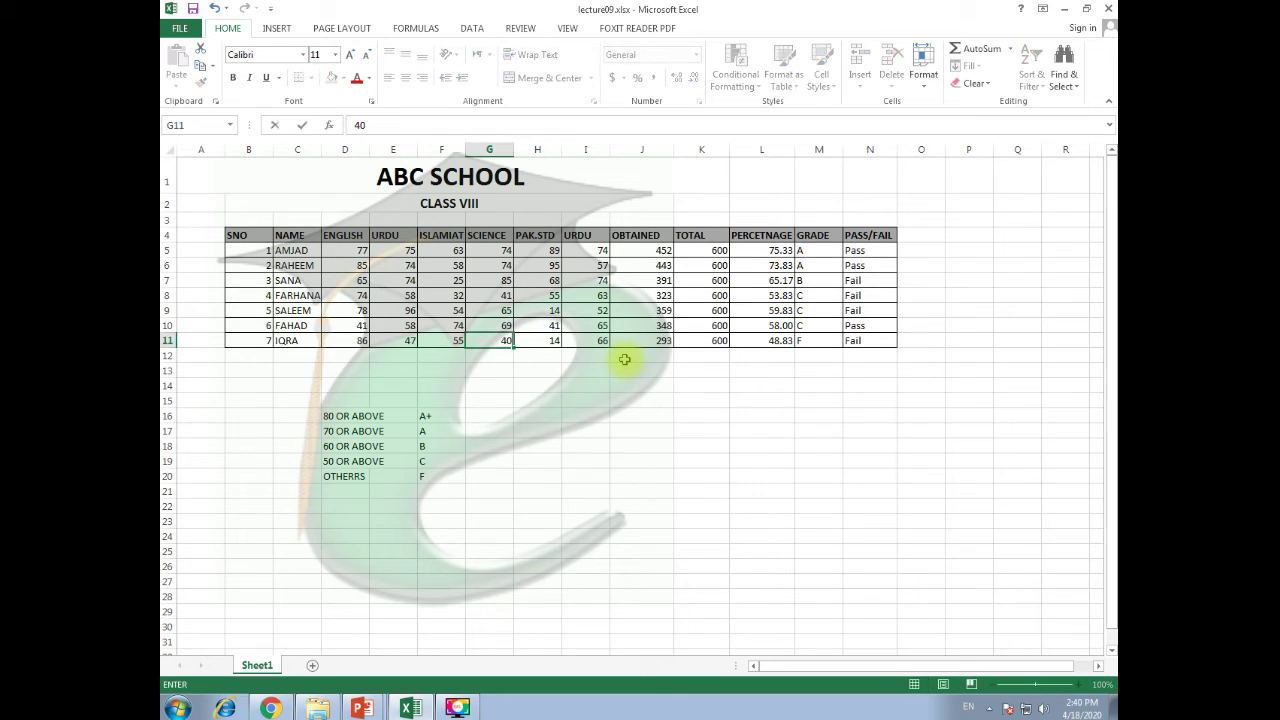
{"action": "left_click", "coordinate": [557, 341]}
{"action": "type", "text": "41"}
{"action": "key", "text": "Return"}
{"action": "left_click", "coordinate": [820, 445]}
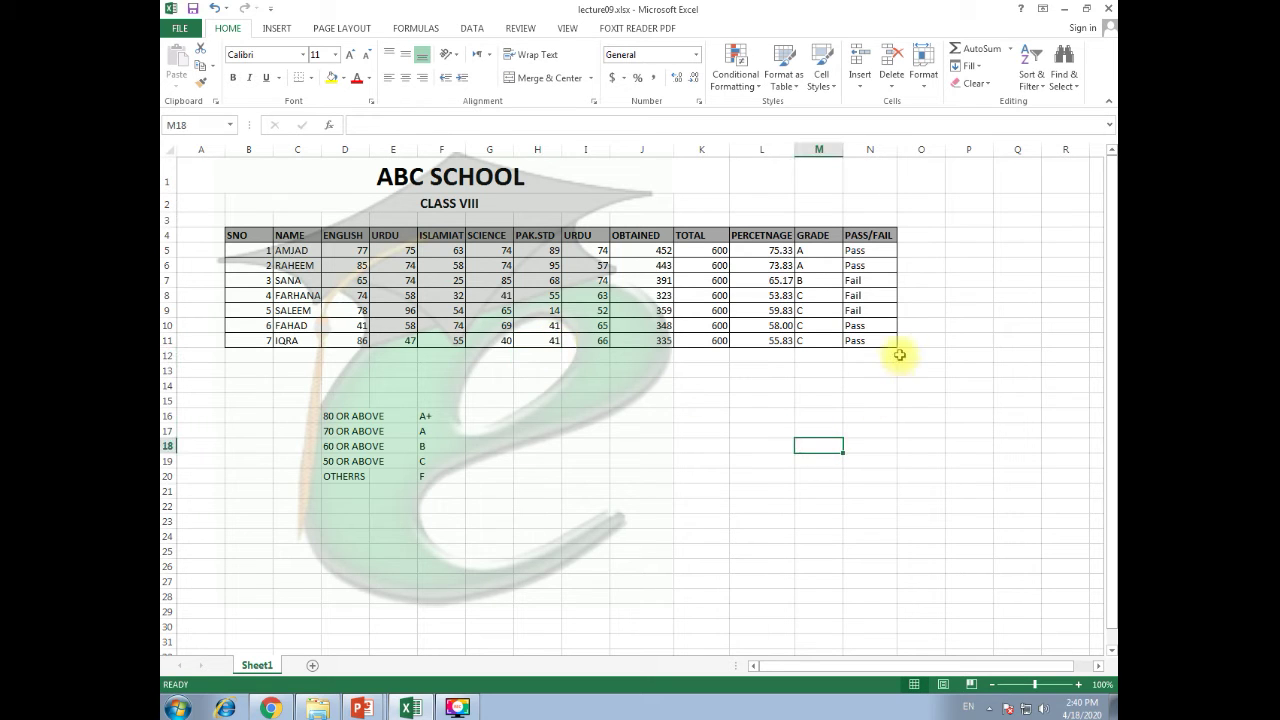
Review the pass/fail formula in N11 against the marks in its row
{"action": "left_click", "coordinate": [870, 343]}
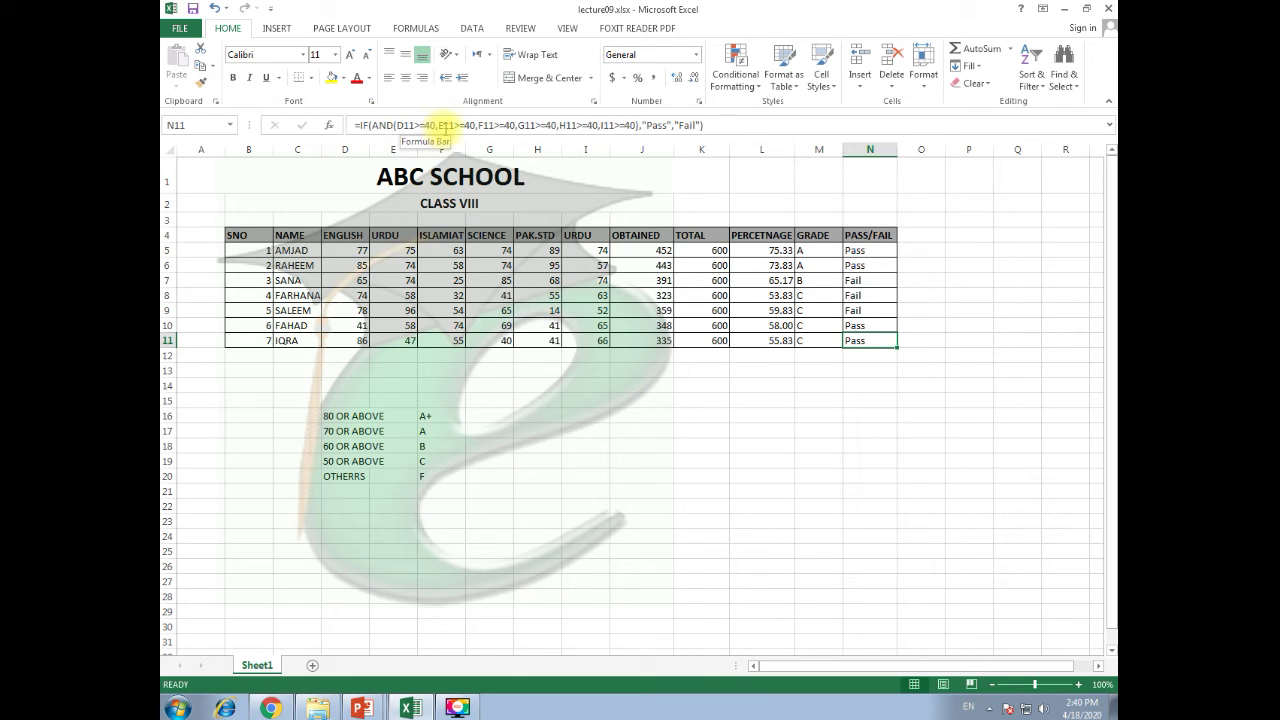
{"action": "left_click", "coordinate": [870, 381]}
{"action": "left_click", "coordinate": [875, 341]}
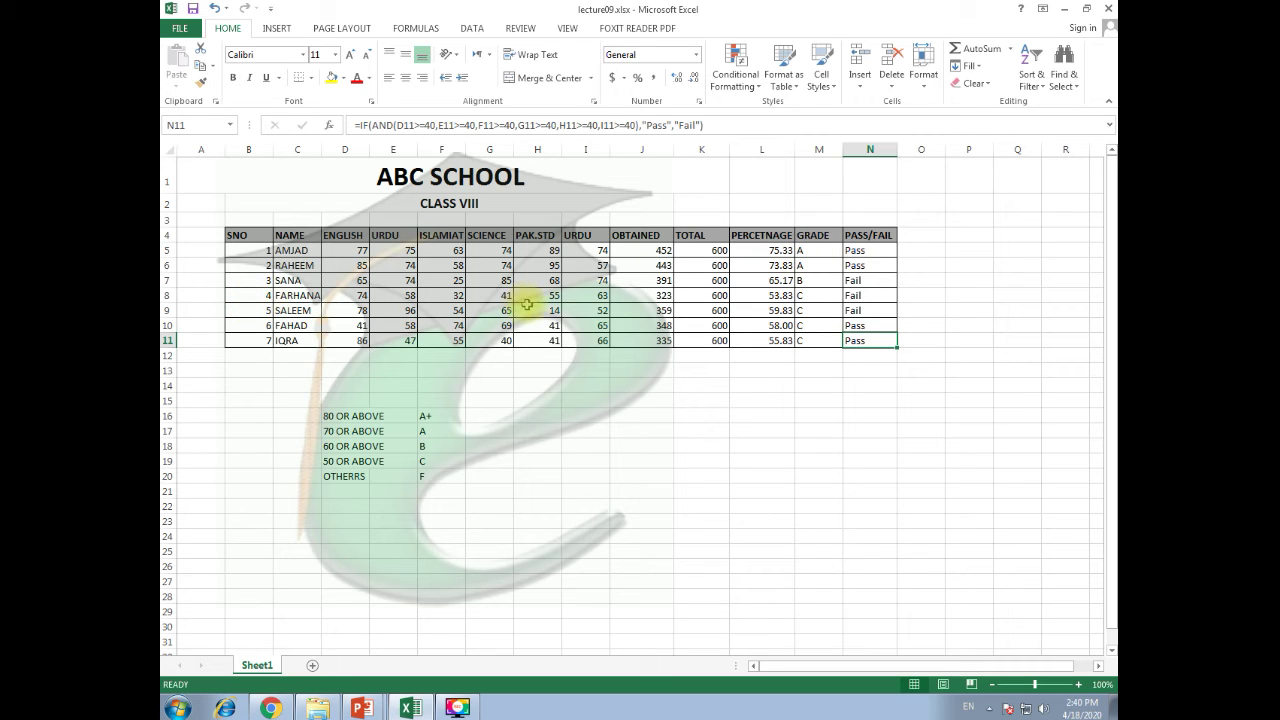
{"action": "left_click", "coordinate": [857, 399]}
{"action": "left_click", "coordinate": [855, 341]}
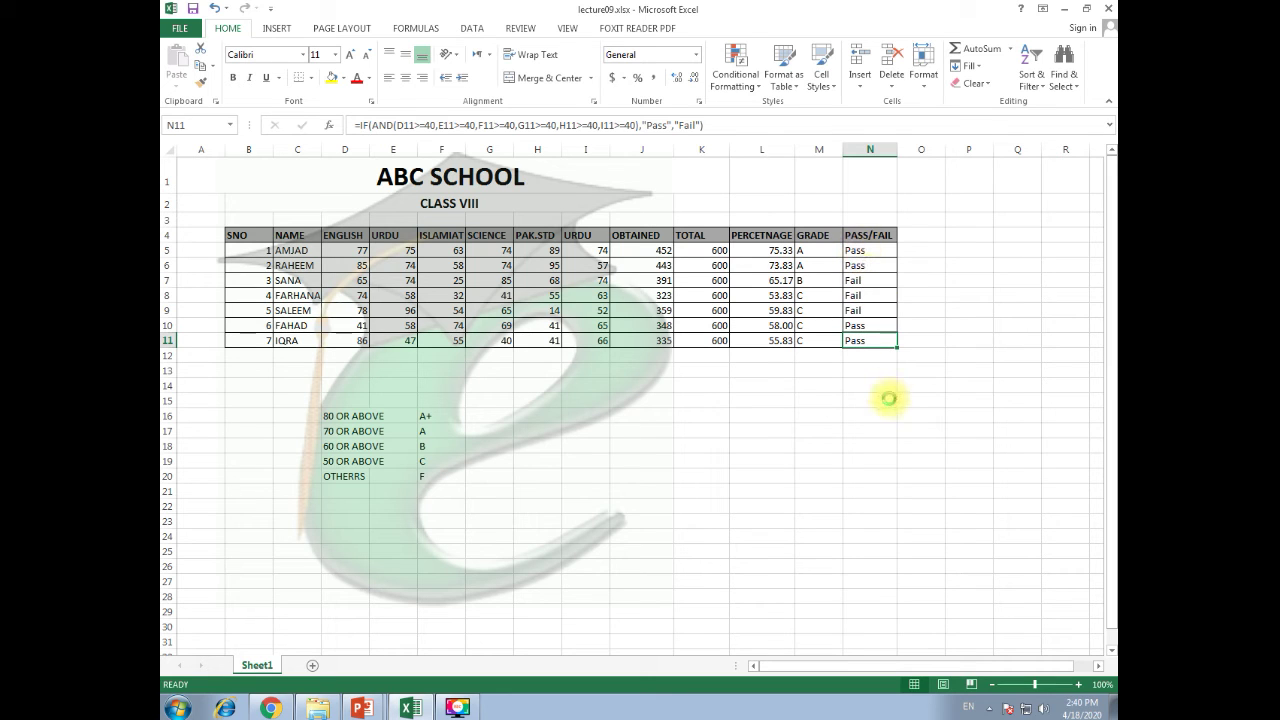
{"action": "left_click", "coordinate": [888, 395]}
Clear the PASS/FAIL formula in N11 and start a new IF formula there with an empty AND function nested inside it
{"action": "left_click", "coordinate": [882, 340]}
{"action": "key", "text": "Delete"}
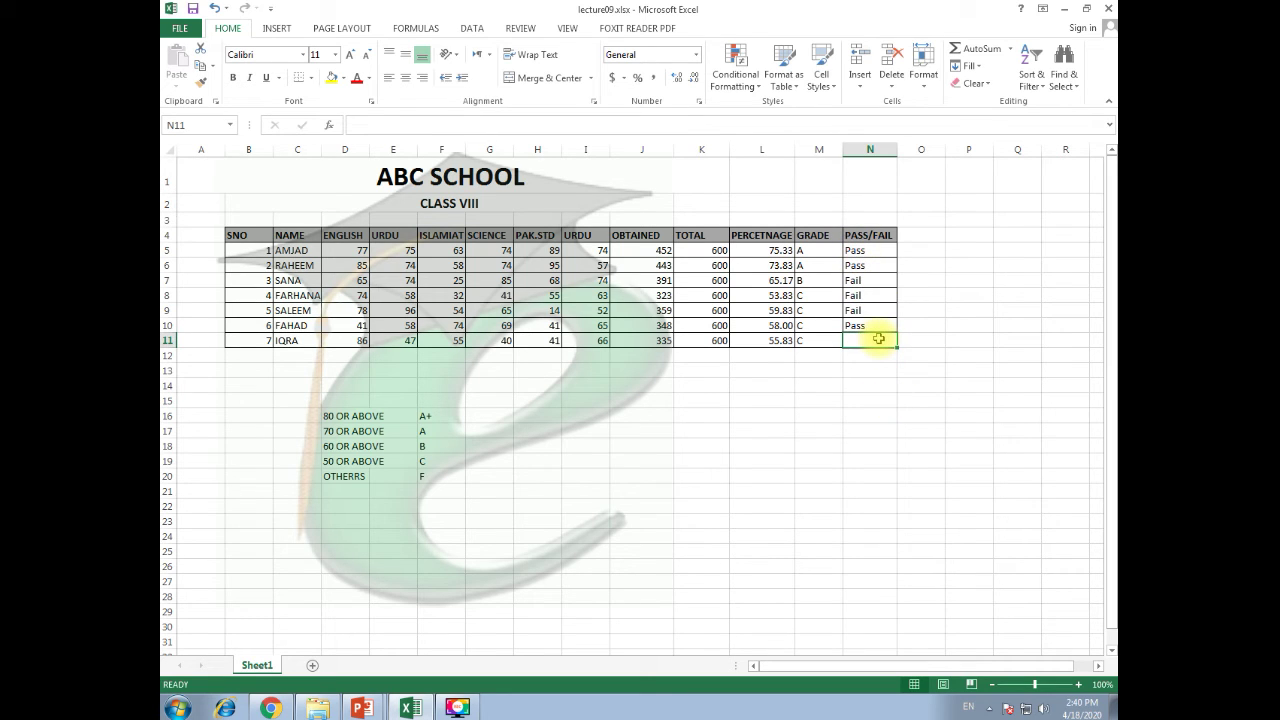
{"action": "type", "text": "=if"}
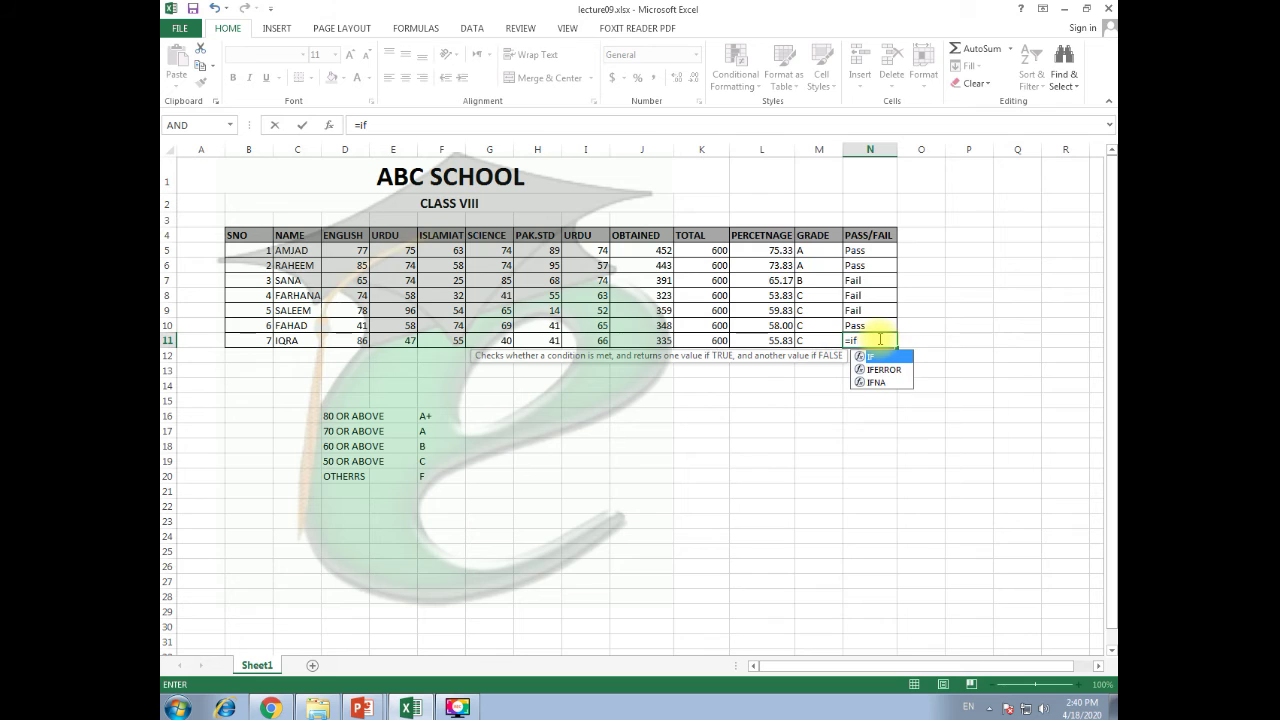
{"action": "type", "text": "()"}
{"action": "left_click", "coordinate": [859, 341]}
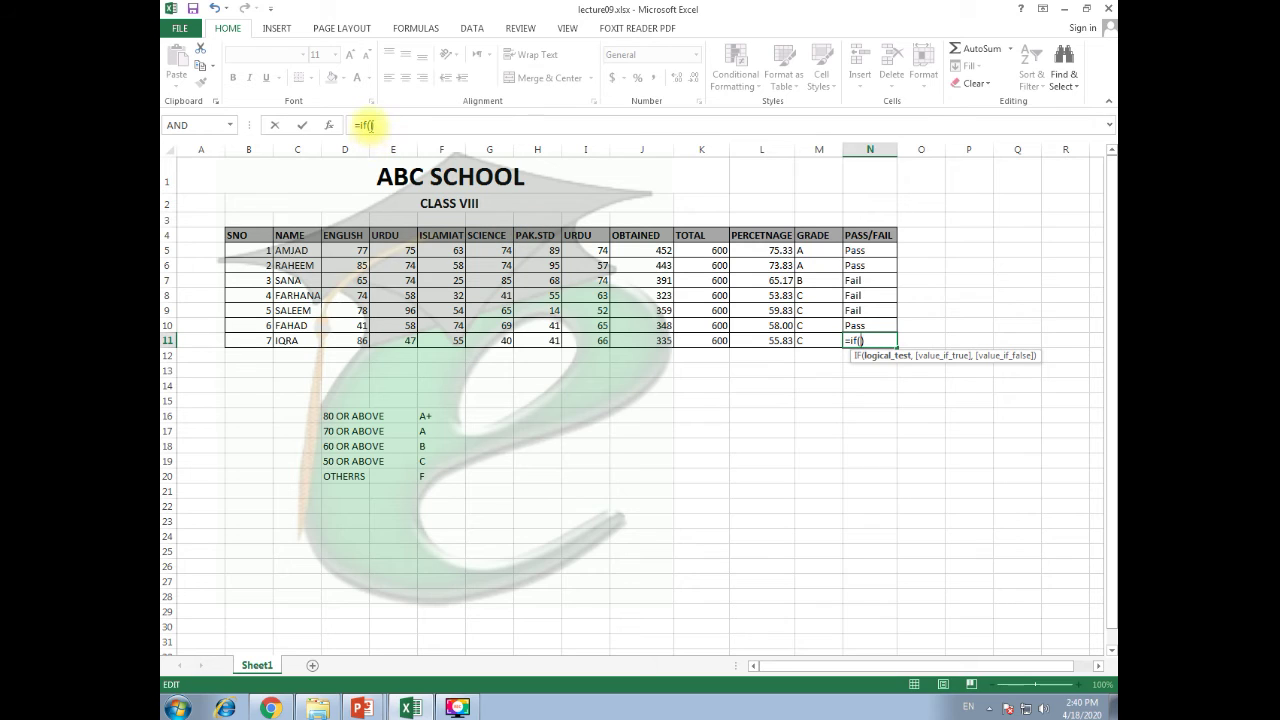
{"action": "left_click", "coordinate": [370, 125]}
{"action": "type", "text": "and"}
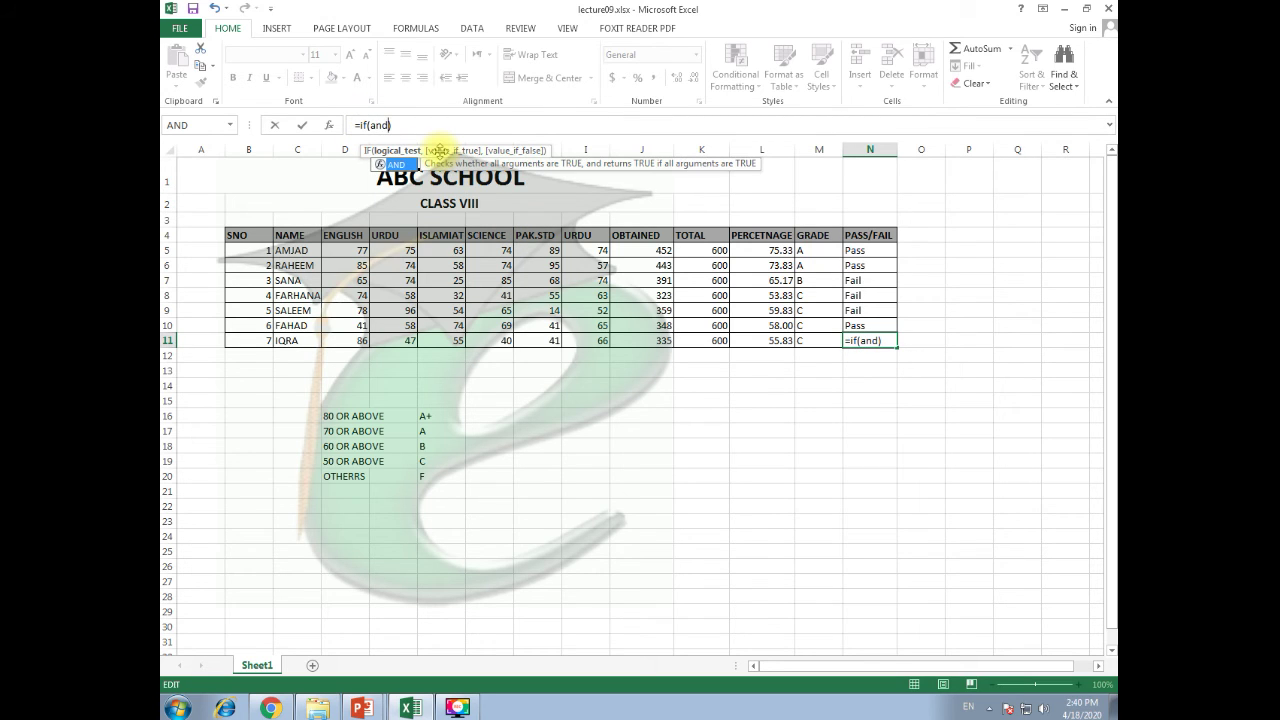
{"action": "type", "text": "()"}
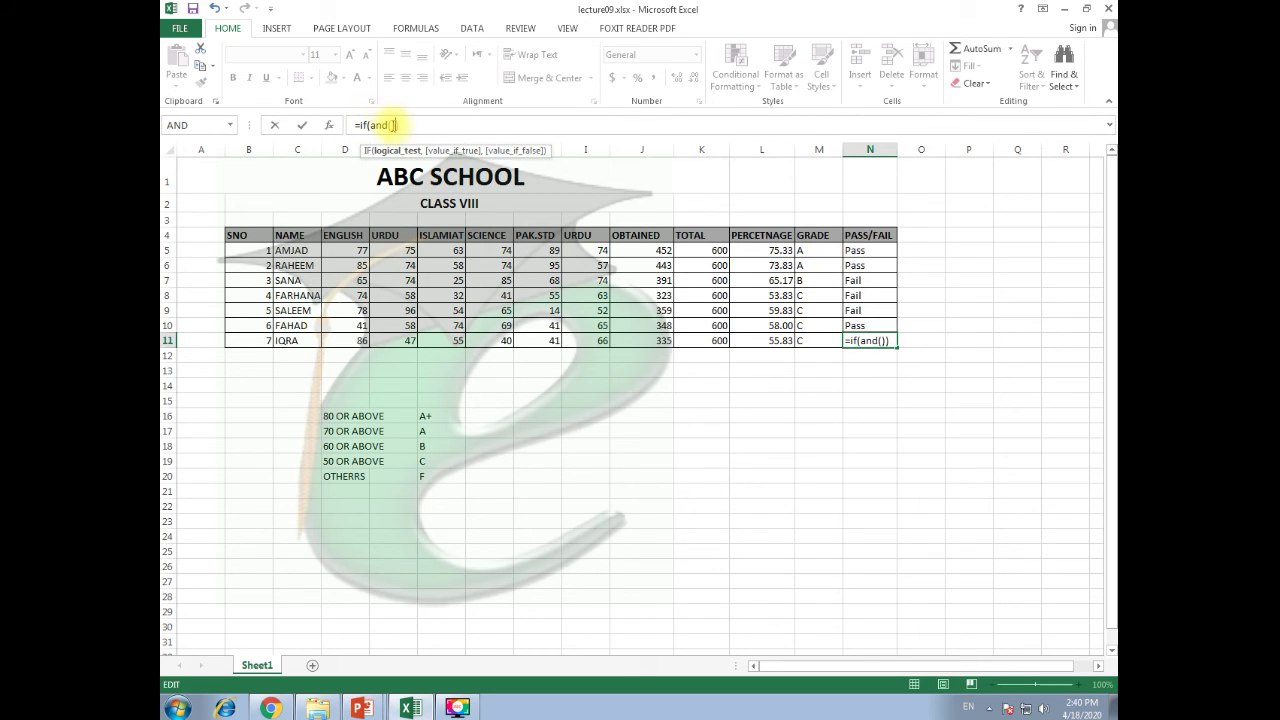
{"action": "left_click", "coordinate": [392, 125]}
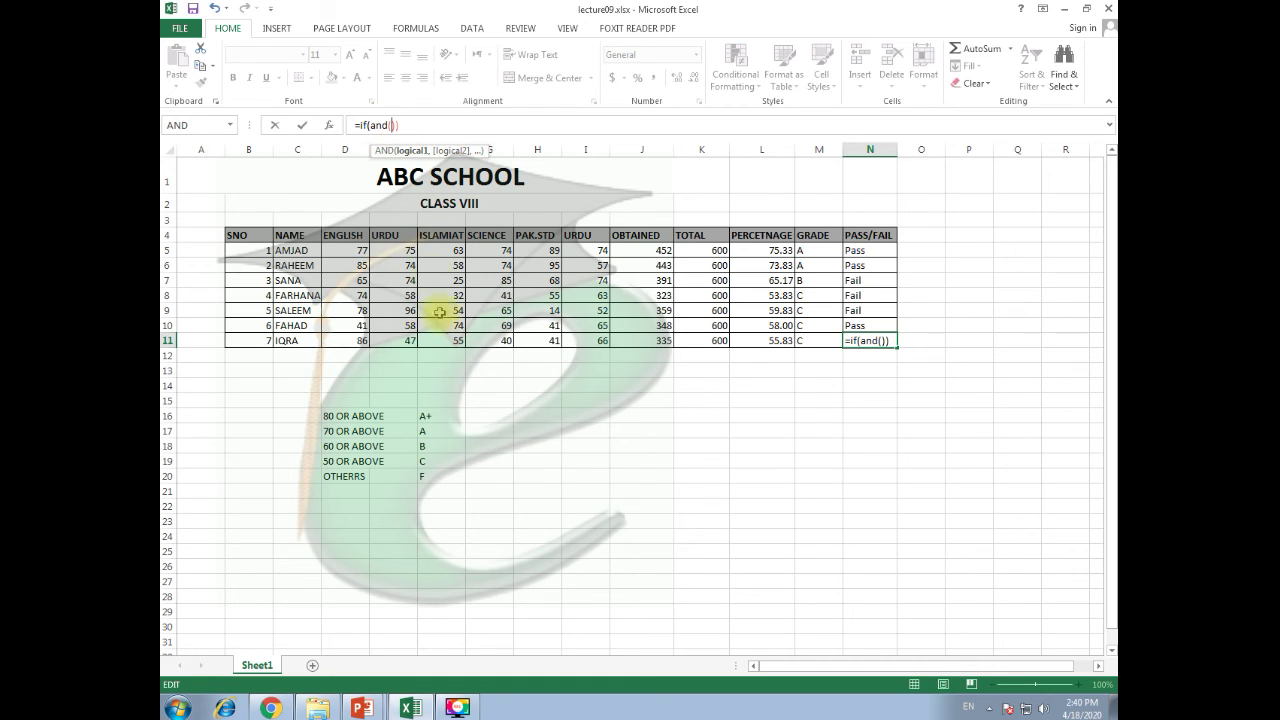
In N11's AND function, enter the English and first Urdu conditions D11>=40 and E11>=40
{"action": "left_click", "coordinate": [362, 342]}
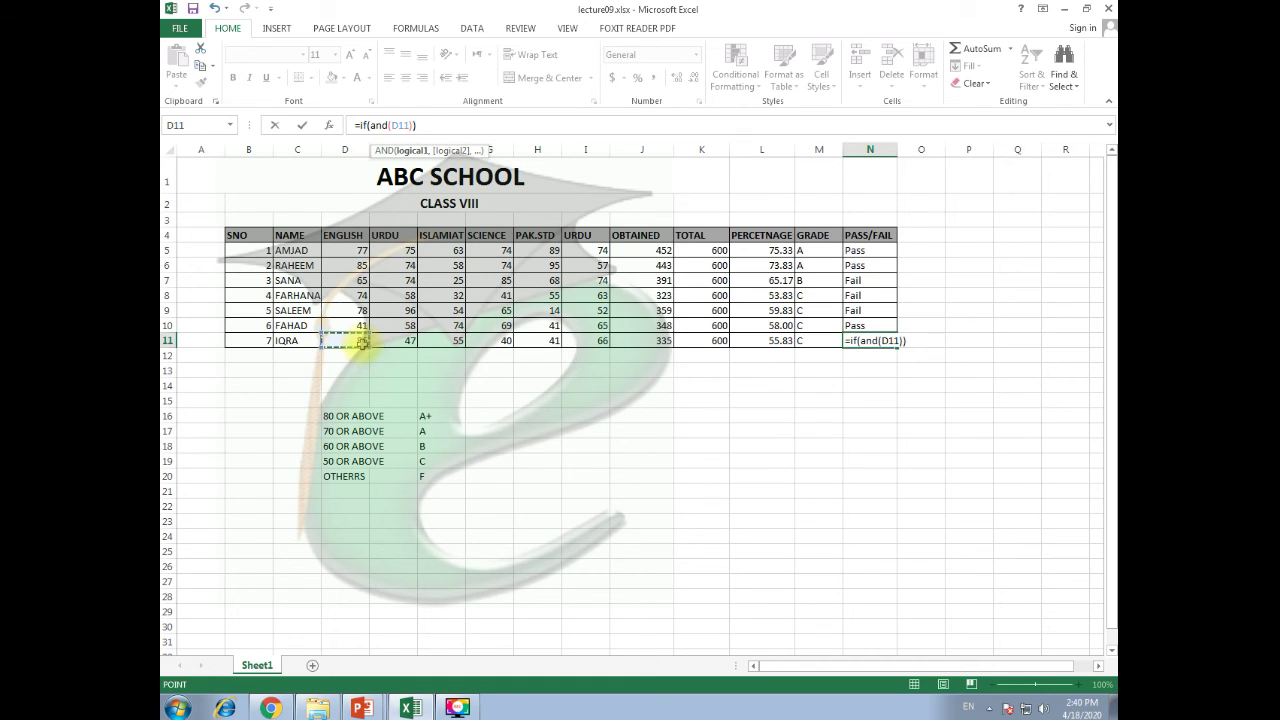
{"action": "type", "text": ">=40,"}
{"action": "left_click", "coordinate": [388, 339]}
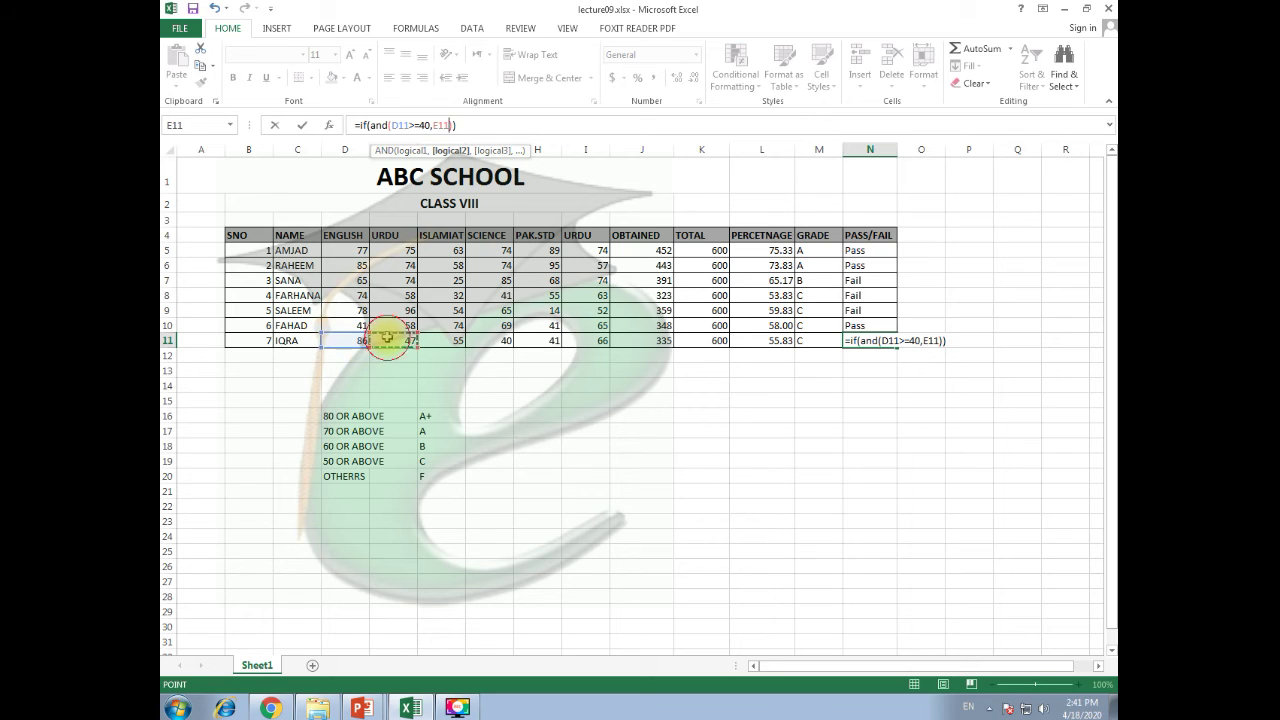
{"action": "type", "text": ">=40"}
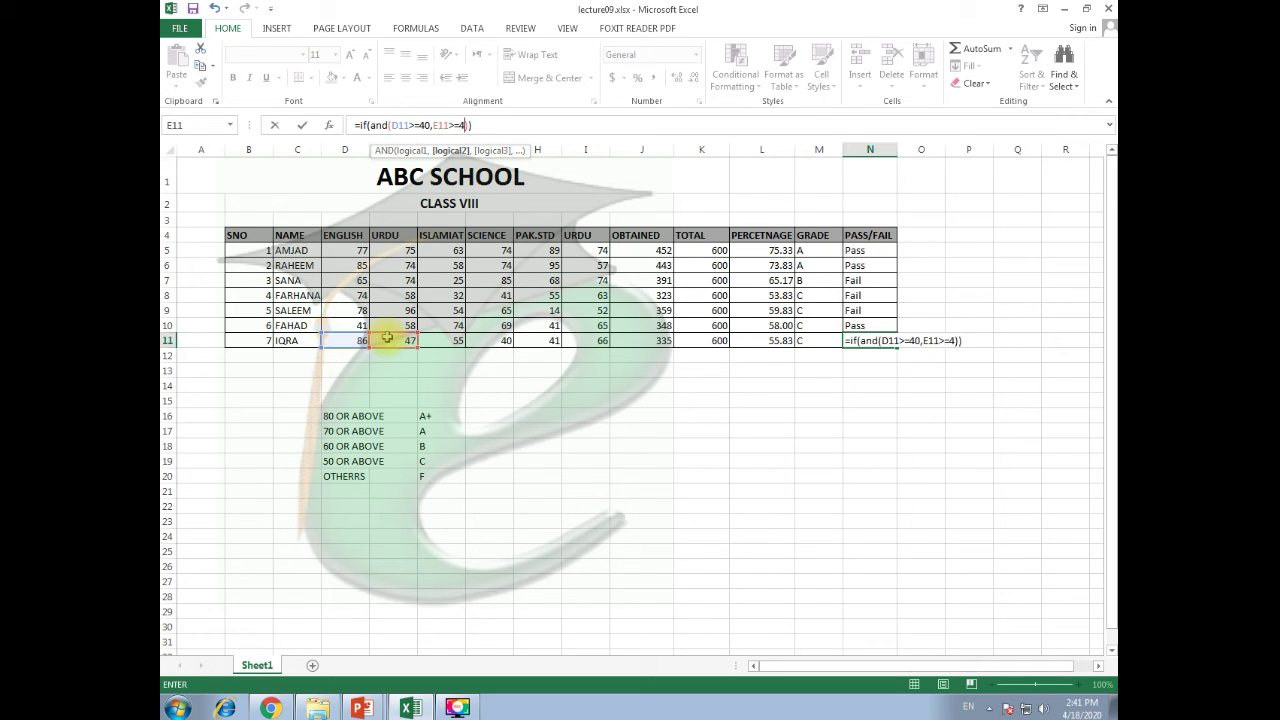
{"action": "key", "text": "Return"}
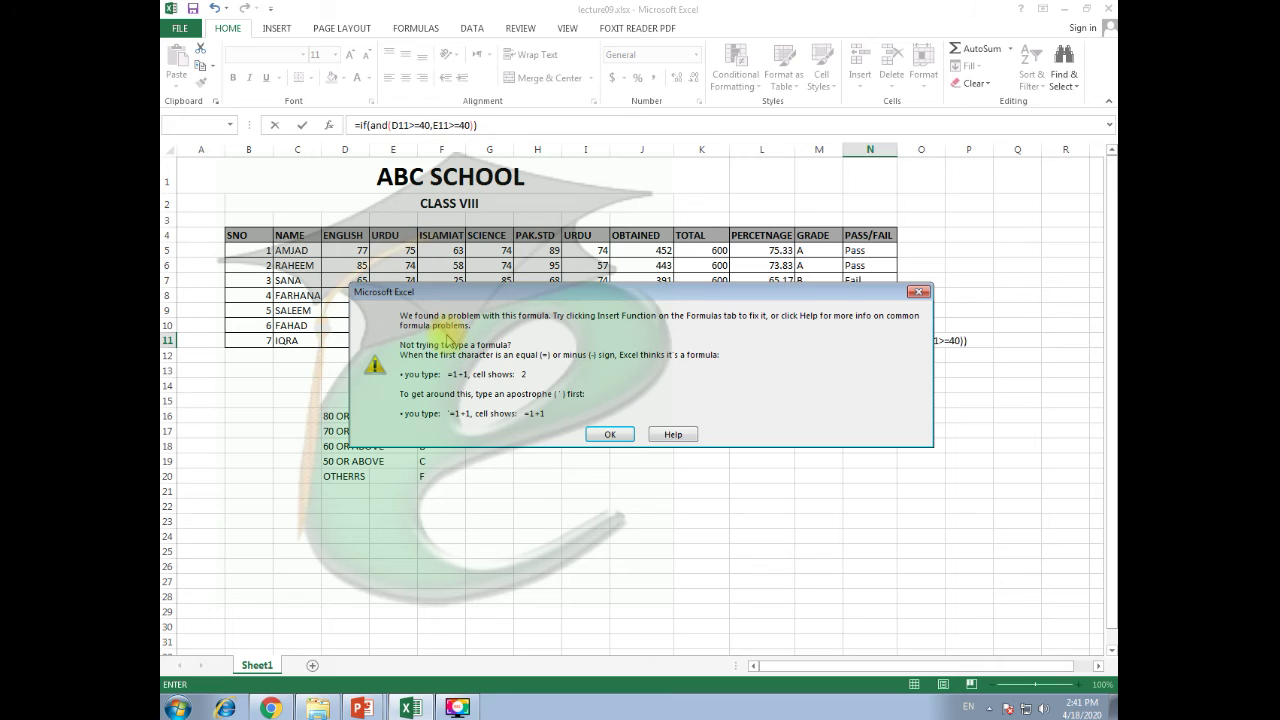
{"action": "left_click", "coordinate": [603, 434]}
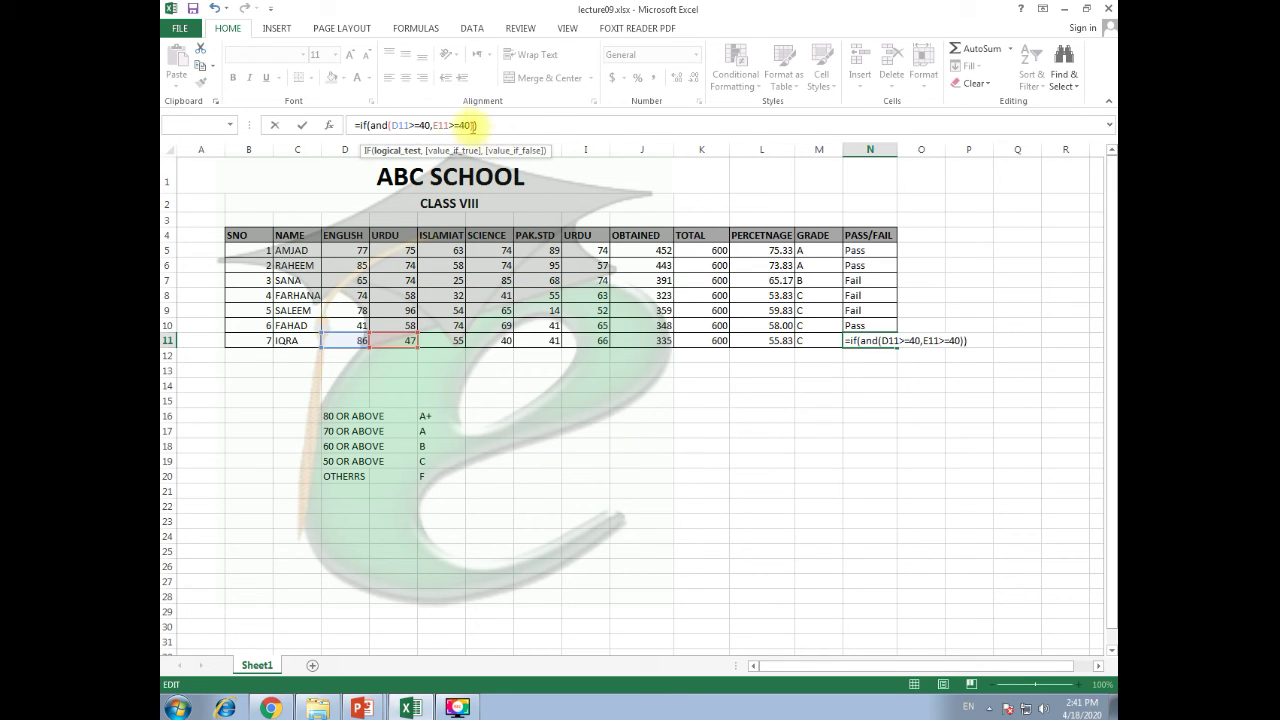
Extend the AND function in N11 with the Islamiat and Science conditions F11>=40 and G11>=40
{"action": "left_click", "coordinate": [471, 125]}
{"action": "type", "text": ","}
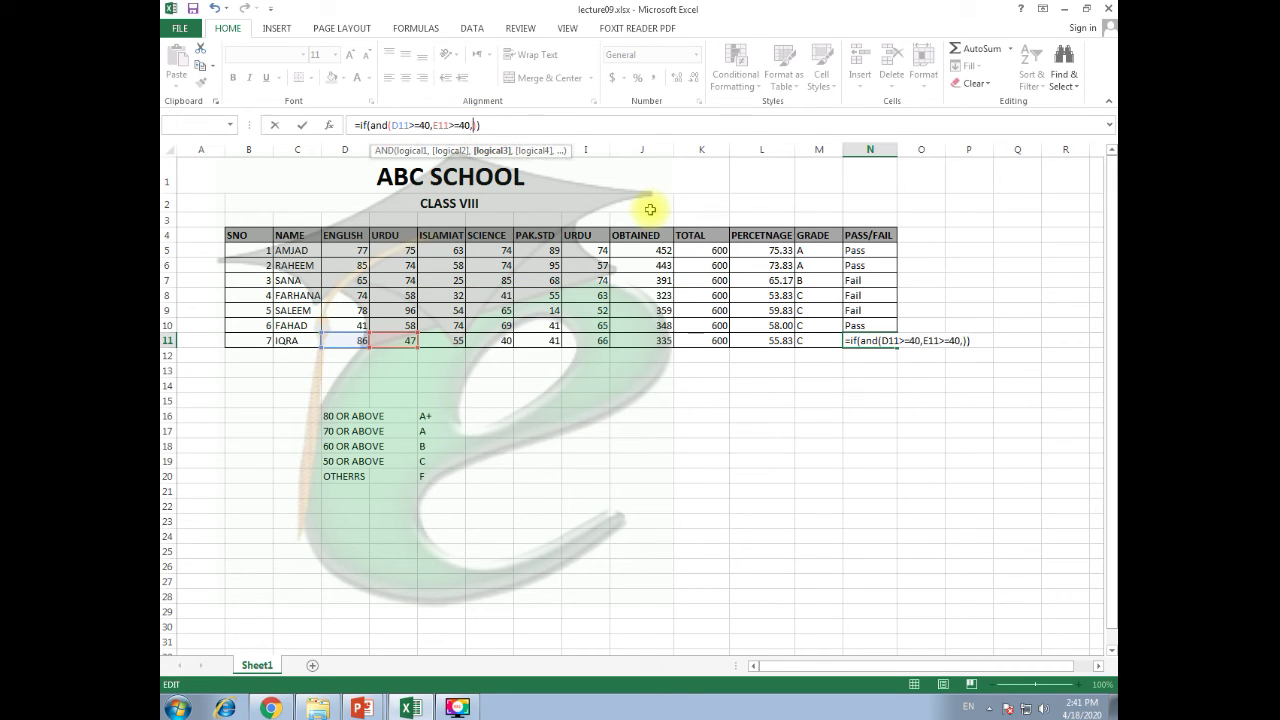
{"action": "left_click", "coordinate": [453, 342]}
{"action": "type", "text": ">=40,"}
{"action": "left_click", "coordinate": [490, 344]}
{"action": "type", "text": ">=40,G11>=40"}
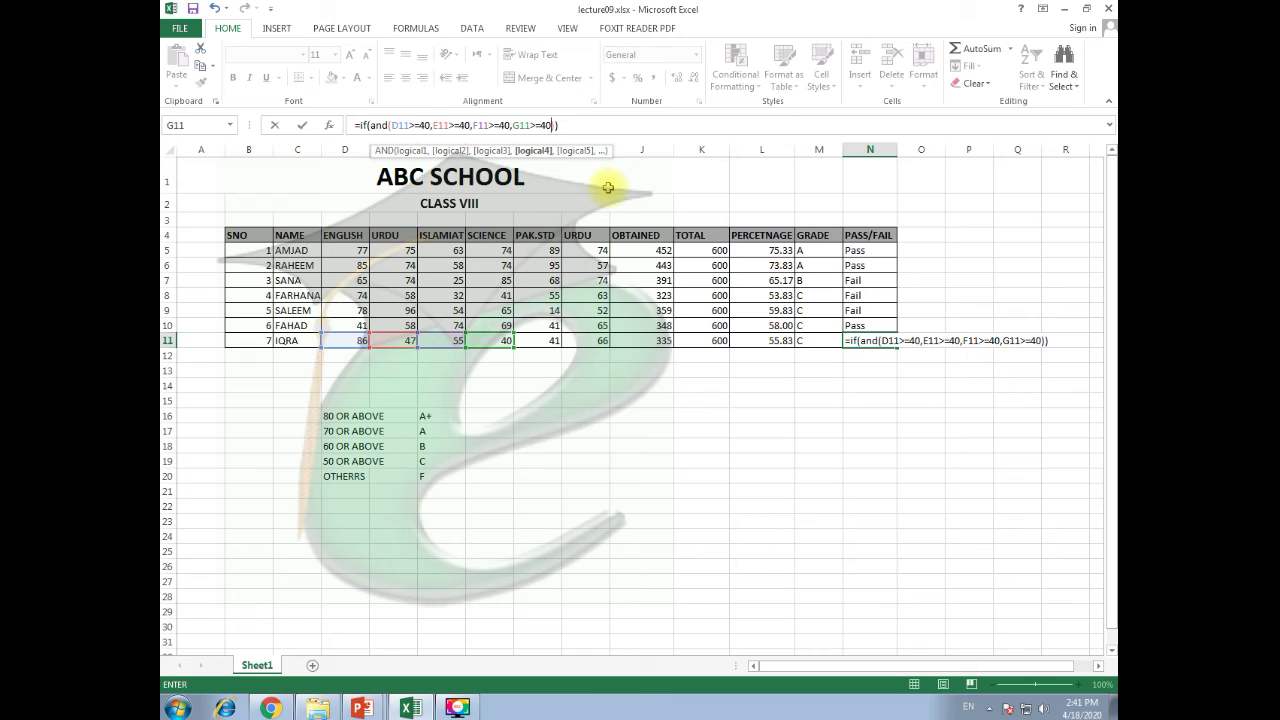
Add the Pak.Std and second Urdu conditions H11>=40 and I11>=40 to N11's AND function
{"action": "type", "text": ","}
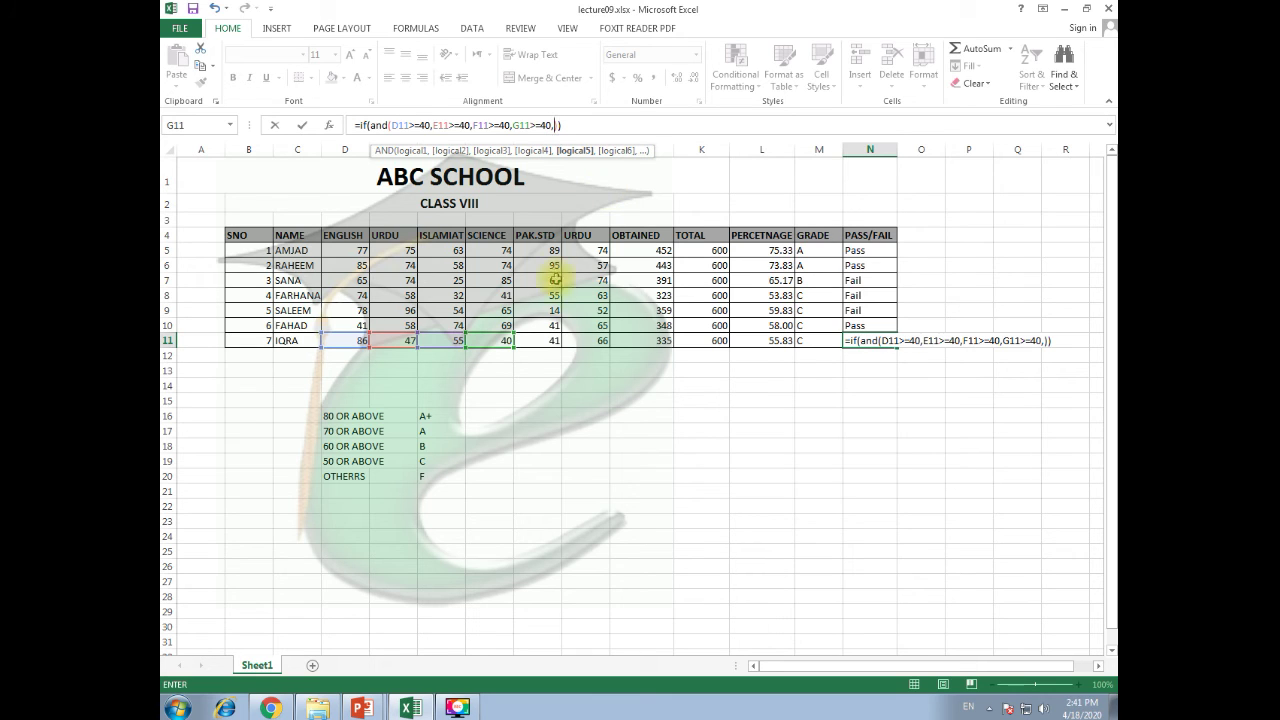
{"action": "left_click", "coordinate": [537, 340]}
{"action": "type", "text": ">="}
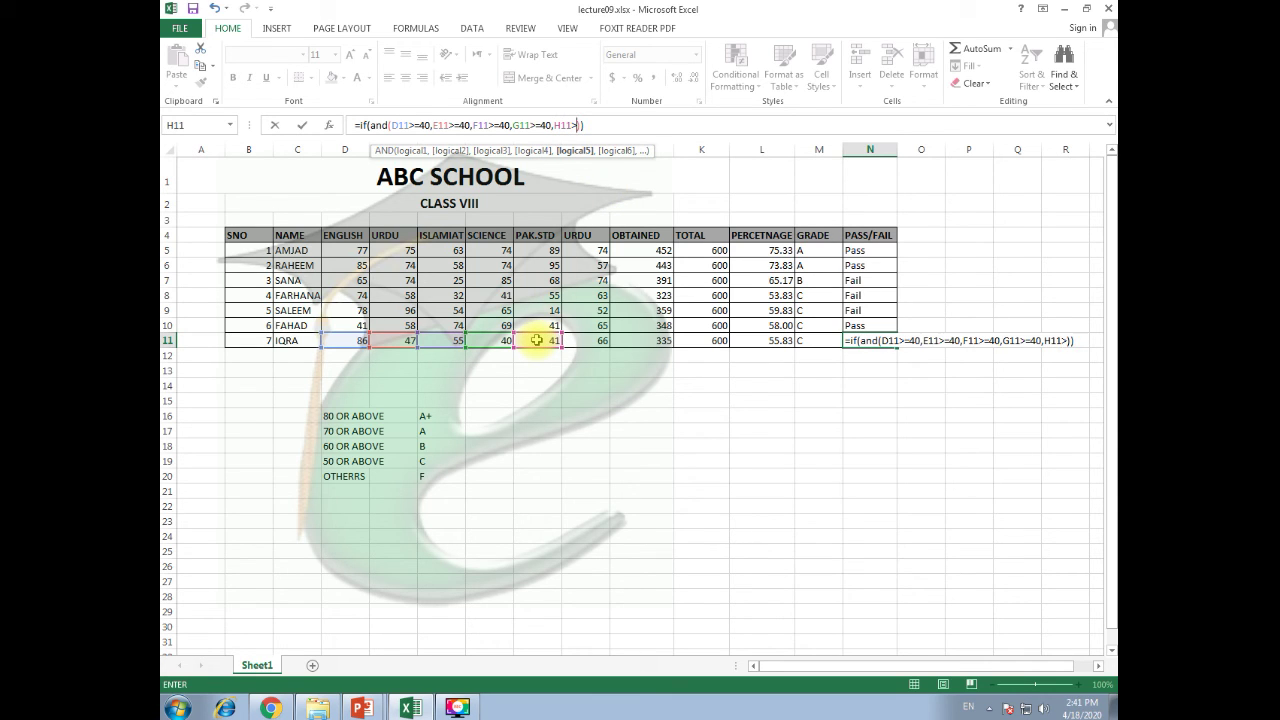
{"action": "type", "text": "40"}
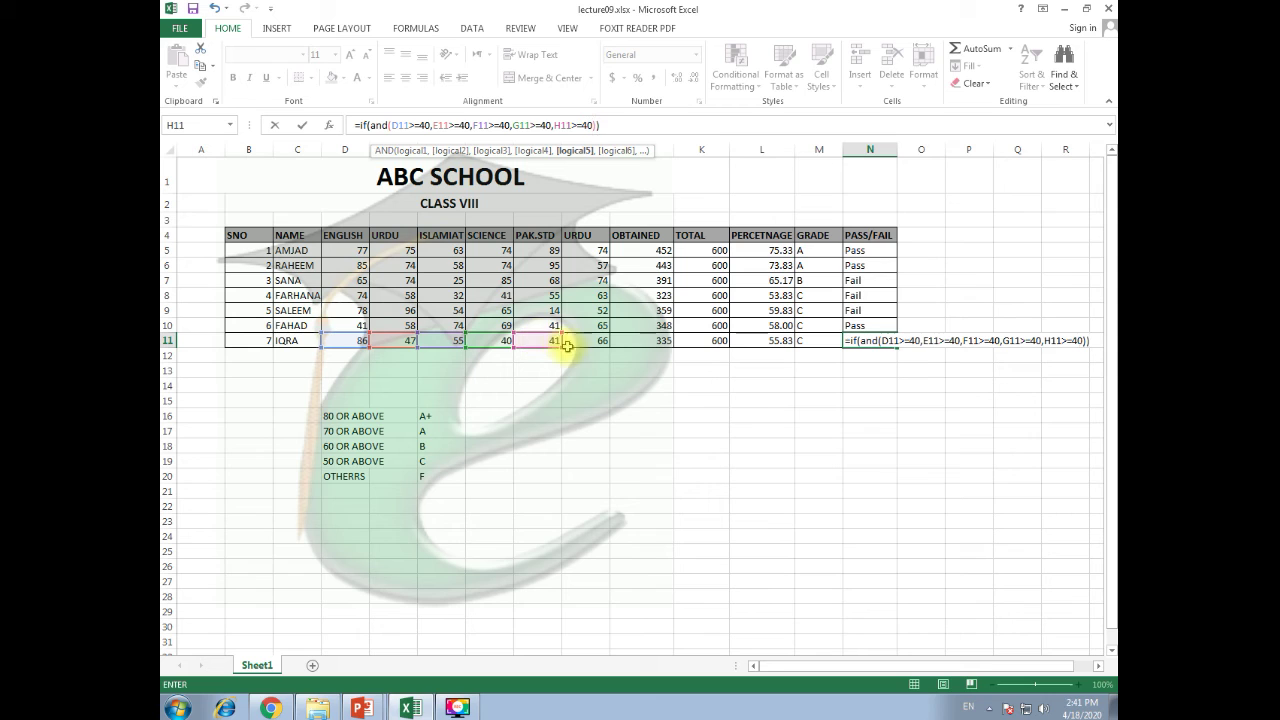
{"action": "key", "text": "Return"}
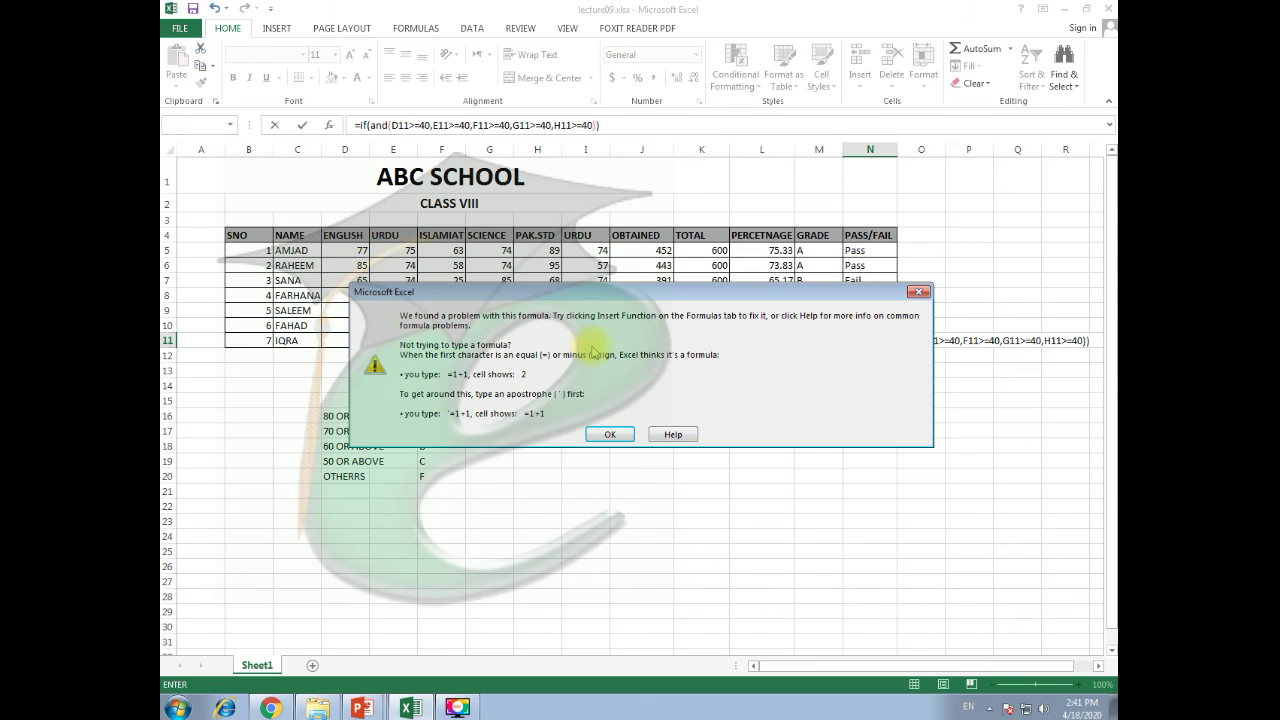
{"action": "left_click", "coordinate": [603, 434]}
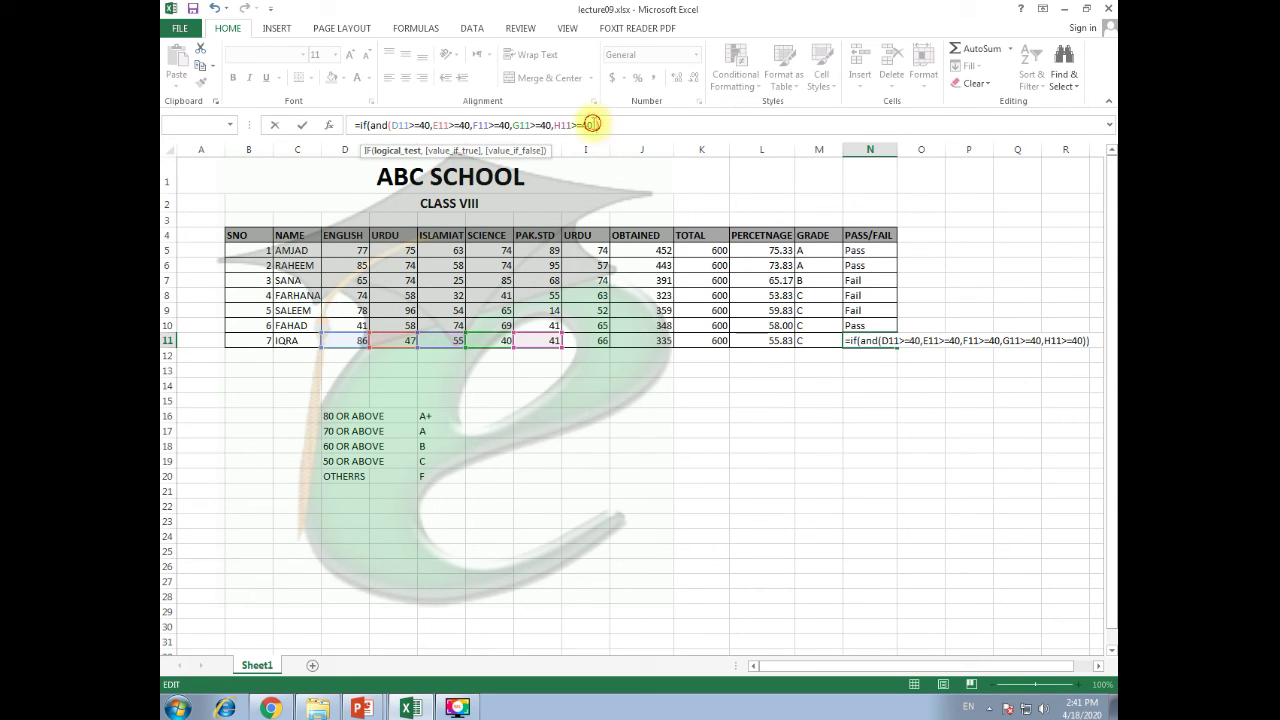
{"action": "left_click", "coordinate": [592, 124]}
{"action": "type", "text": ","}
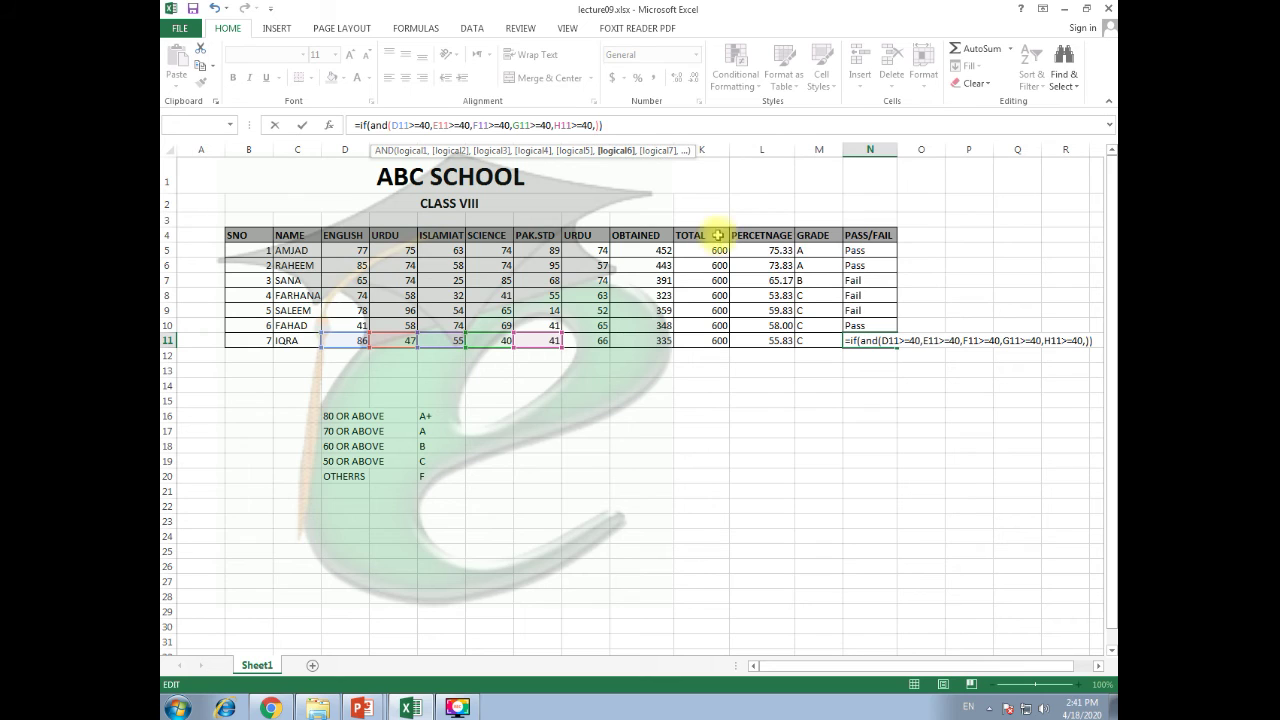
{"action": "left_click", "coordinate": [594, 340]}
{"action": "type", "text": ">=40"}
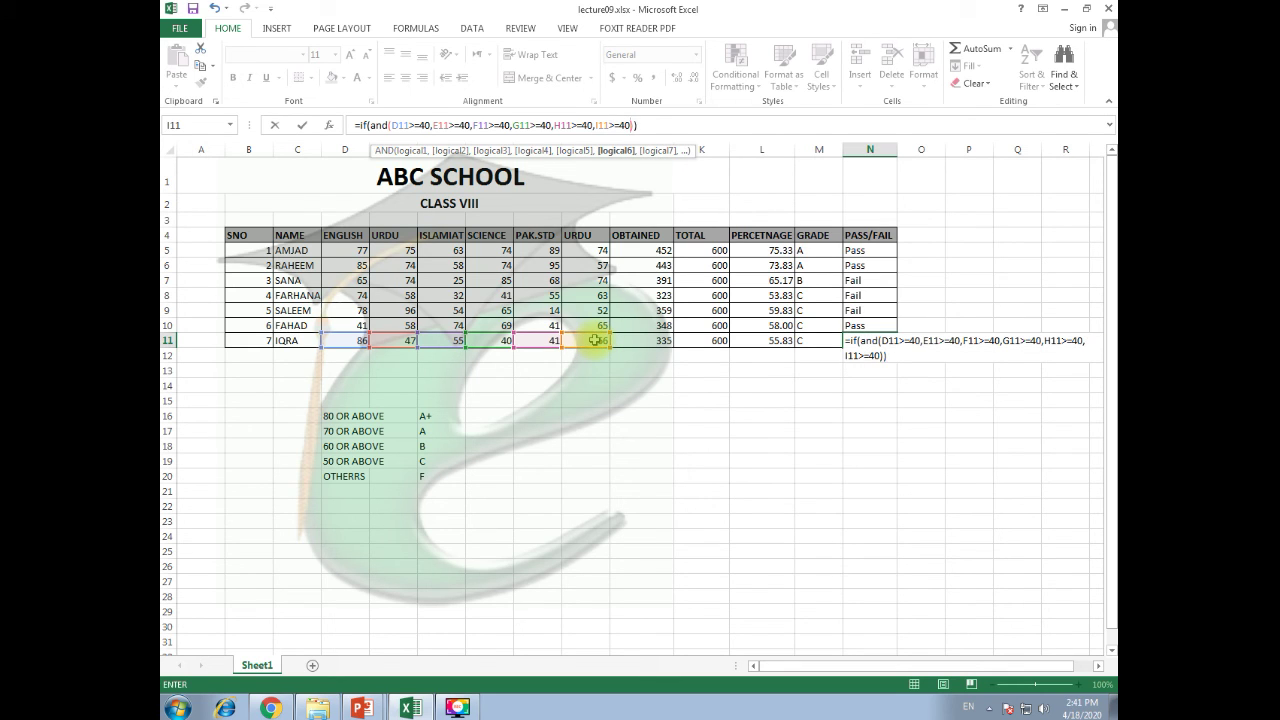
Finish N11's IF formula with "Pass" as the true value and "Fail" as the false value, and check the entered formula
{"action": "left_click", "coordinate": [636, 125]}
{"action": "type", "text": ","}
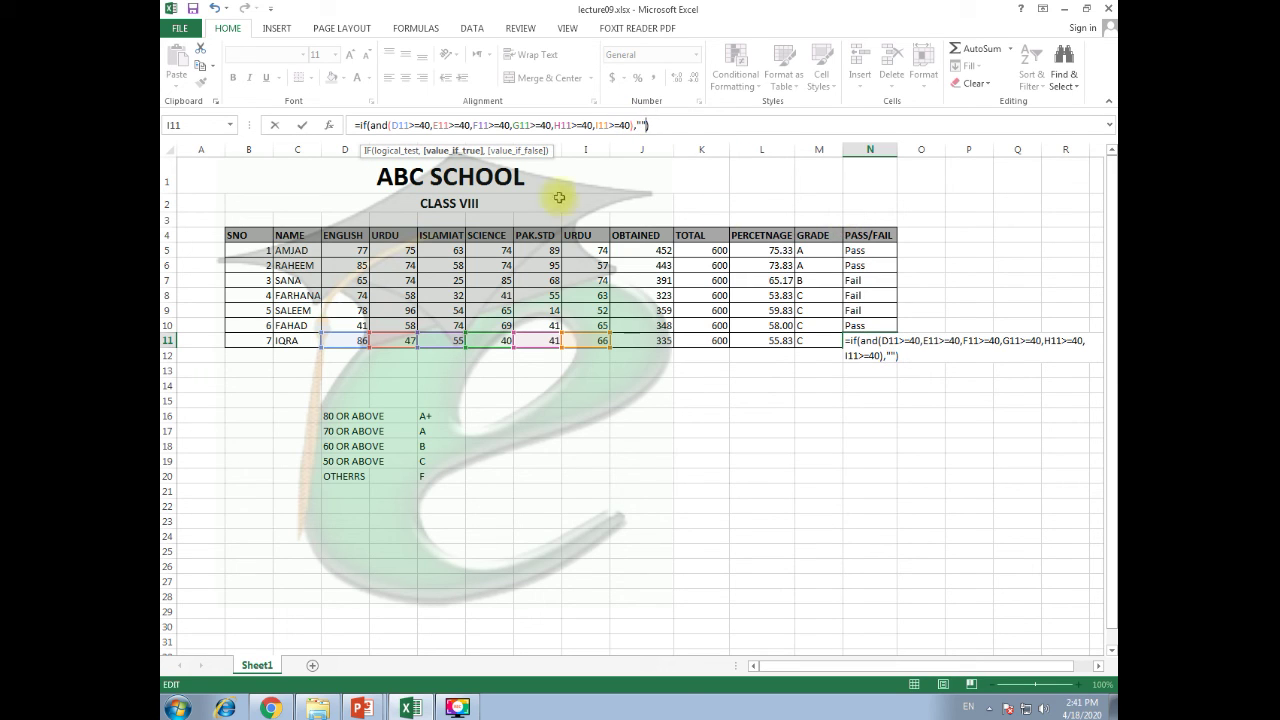
{"action": "left_click", "coordinate": [642, 126]}
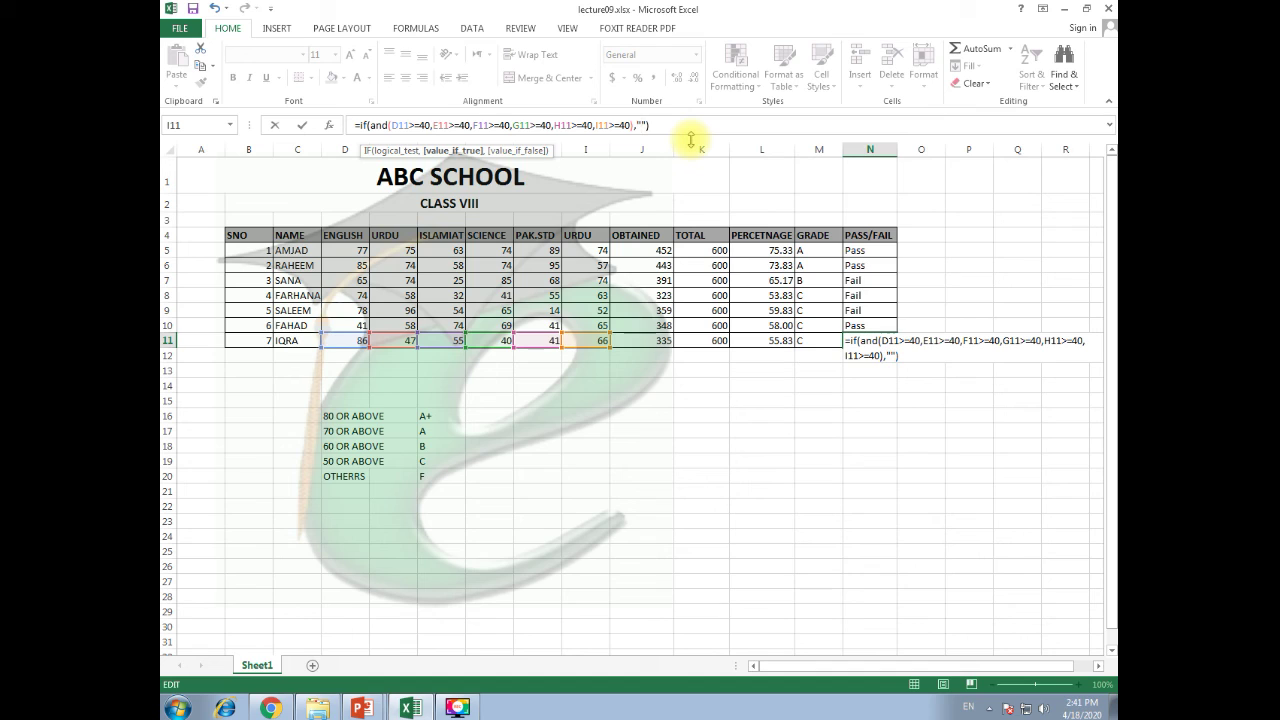
{"action": "type", "text": "Pass"}
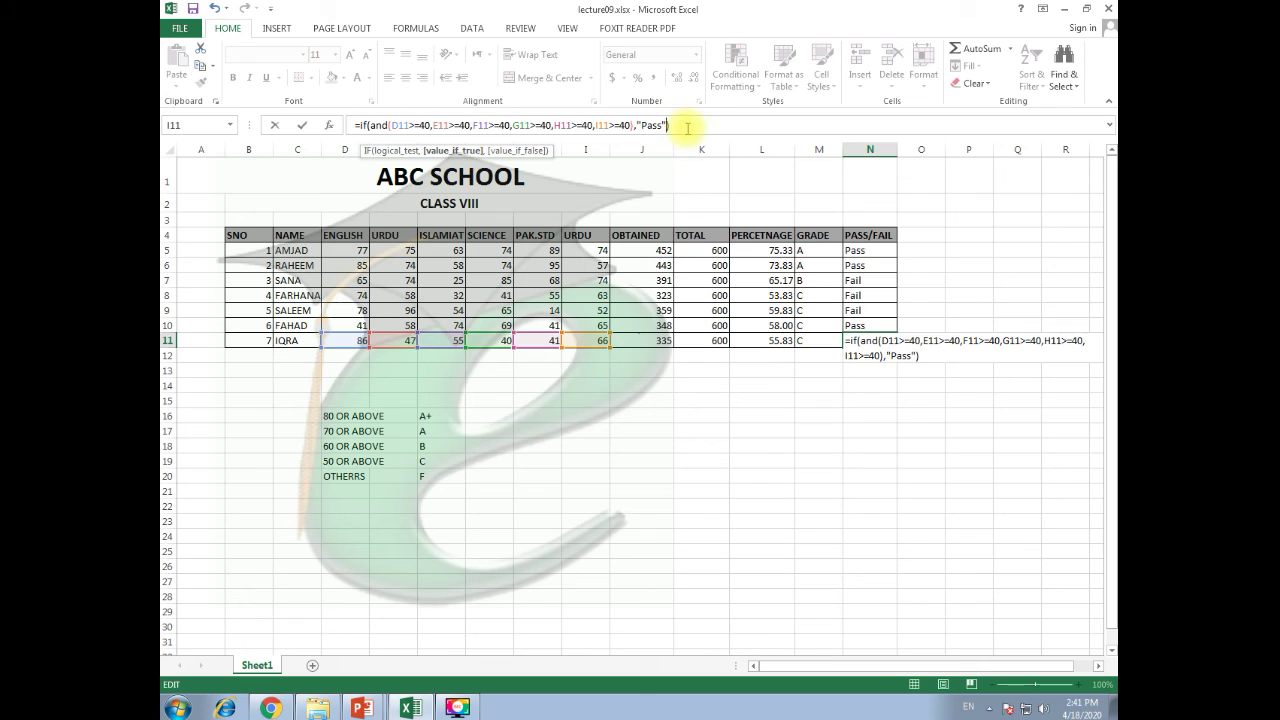
{"action": "type", "text": ","}
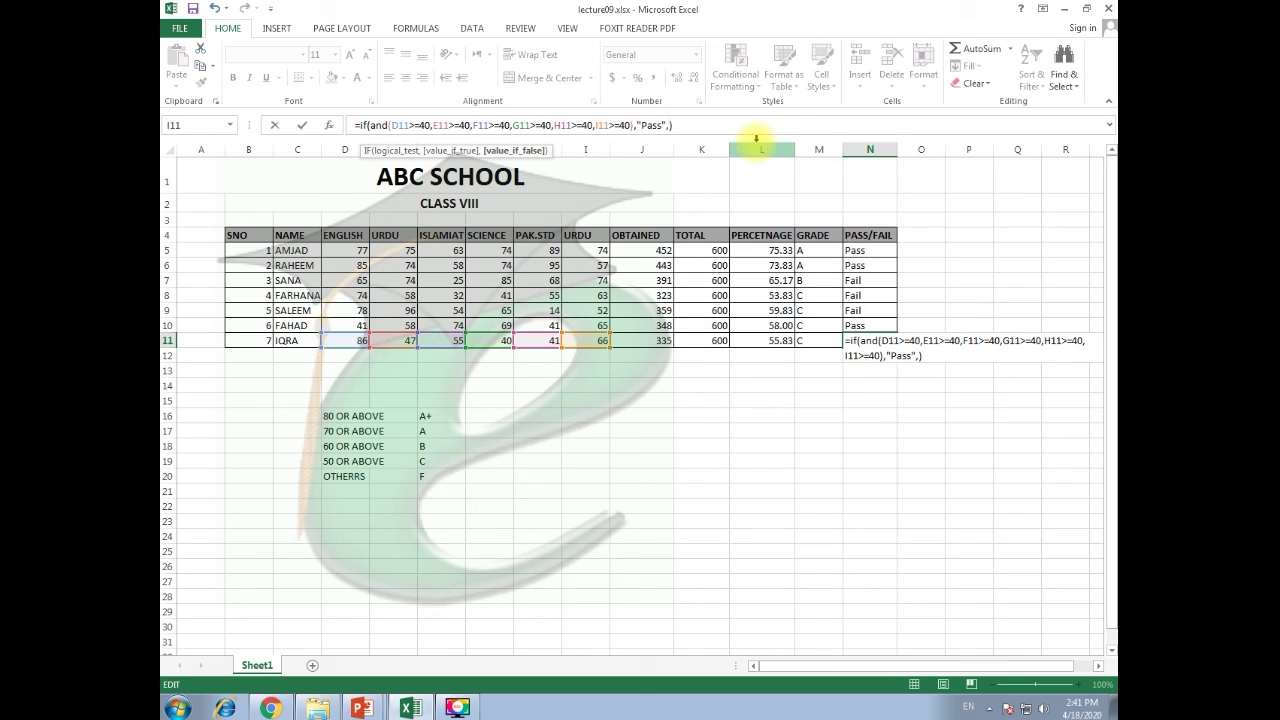
{"action": "type", "text": "\"Fail"}
{"action": "key", "text": "Return"}
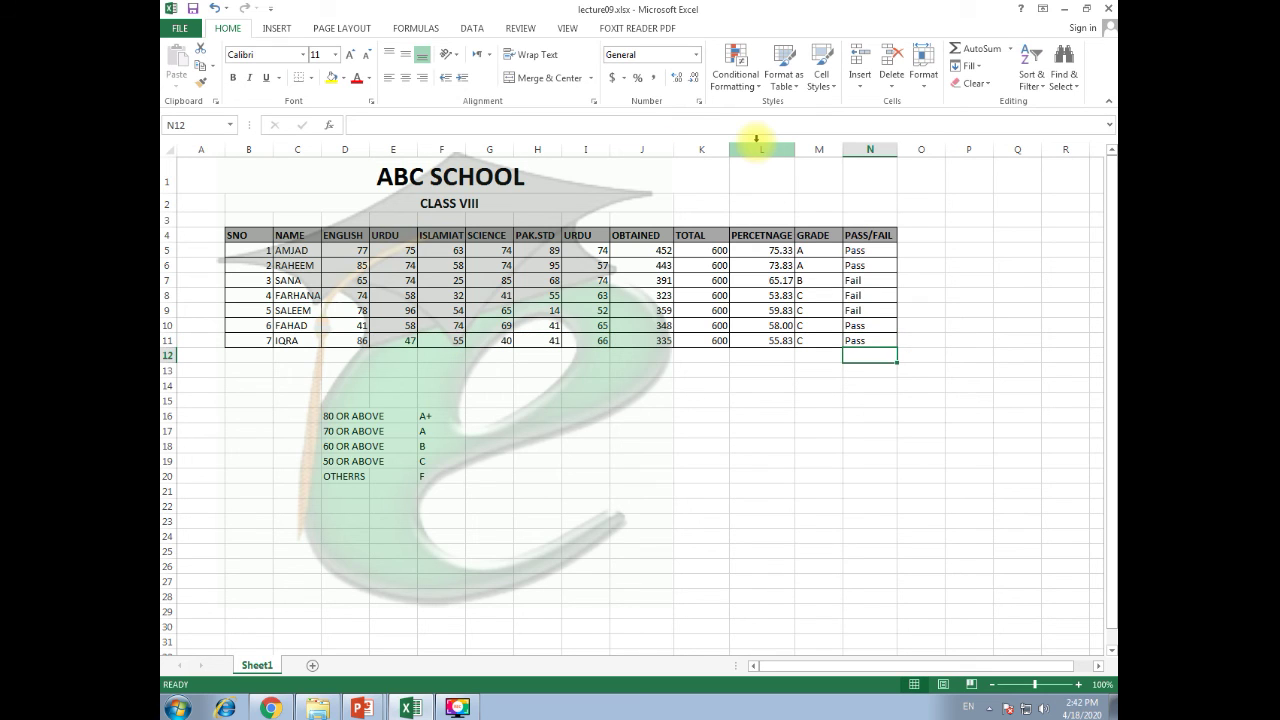
{"action": "left_click", "coordinate": [871, 343]}
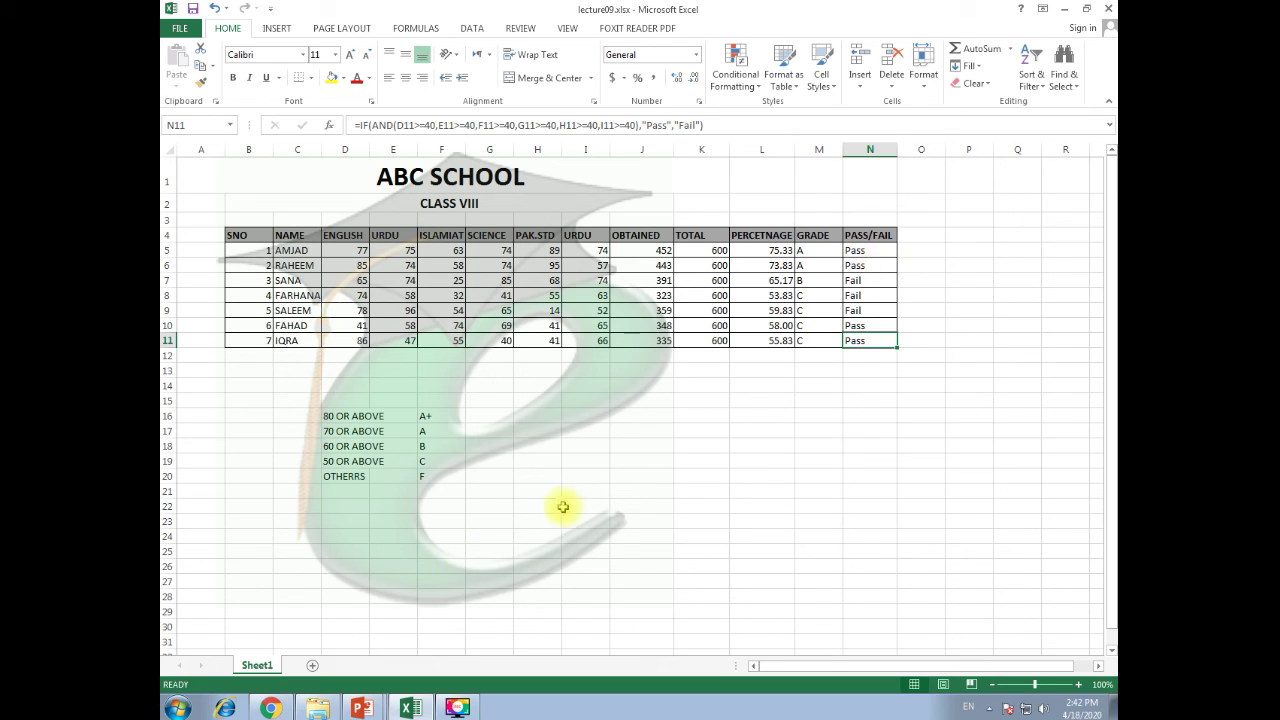
Switch to the PowerPoint slide show at its closing "If you have any Question" slide
{"action": "left_click", "coordinate": [380, 700]}
{"action": "left_click", "coordinate": [374, 673]}
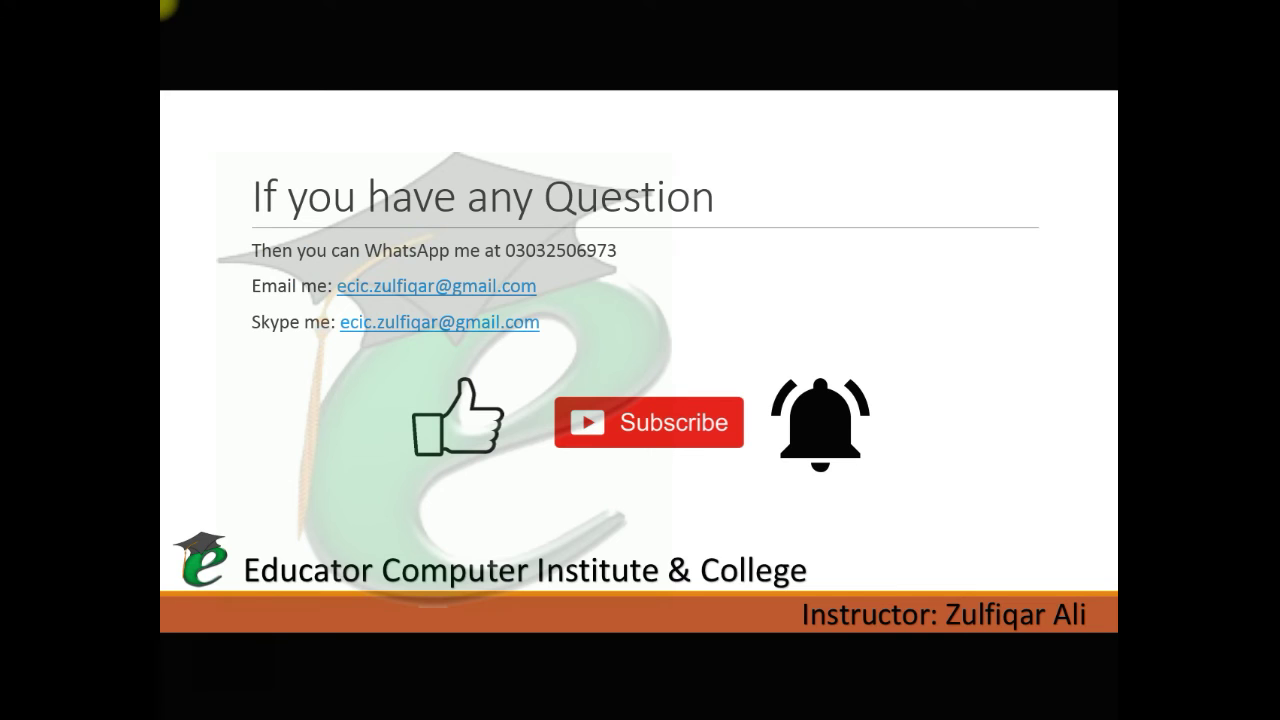